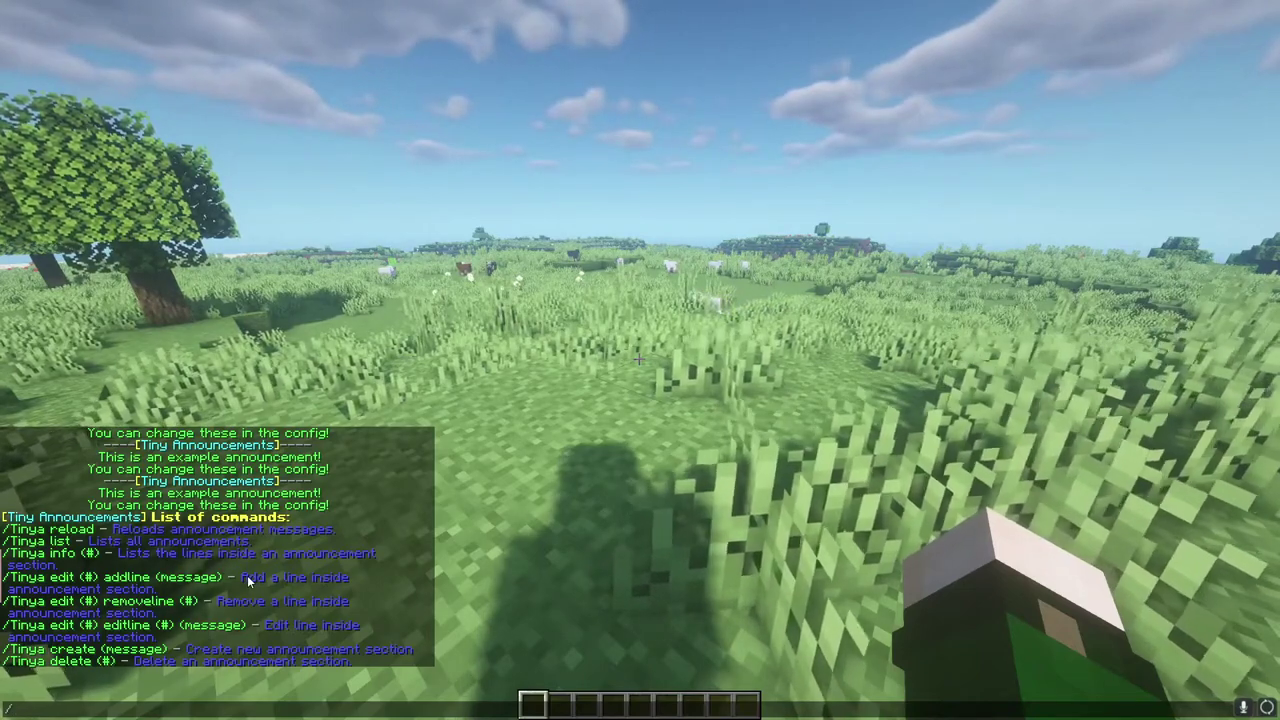
# Add a white '&fHello world' line to announcement 1 with /tinya edit 1 addline
pyautogui.write('tinya')
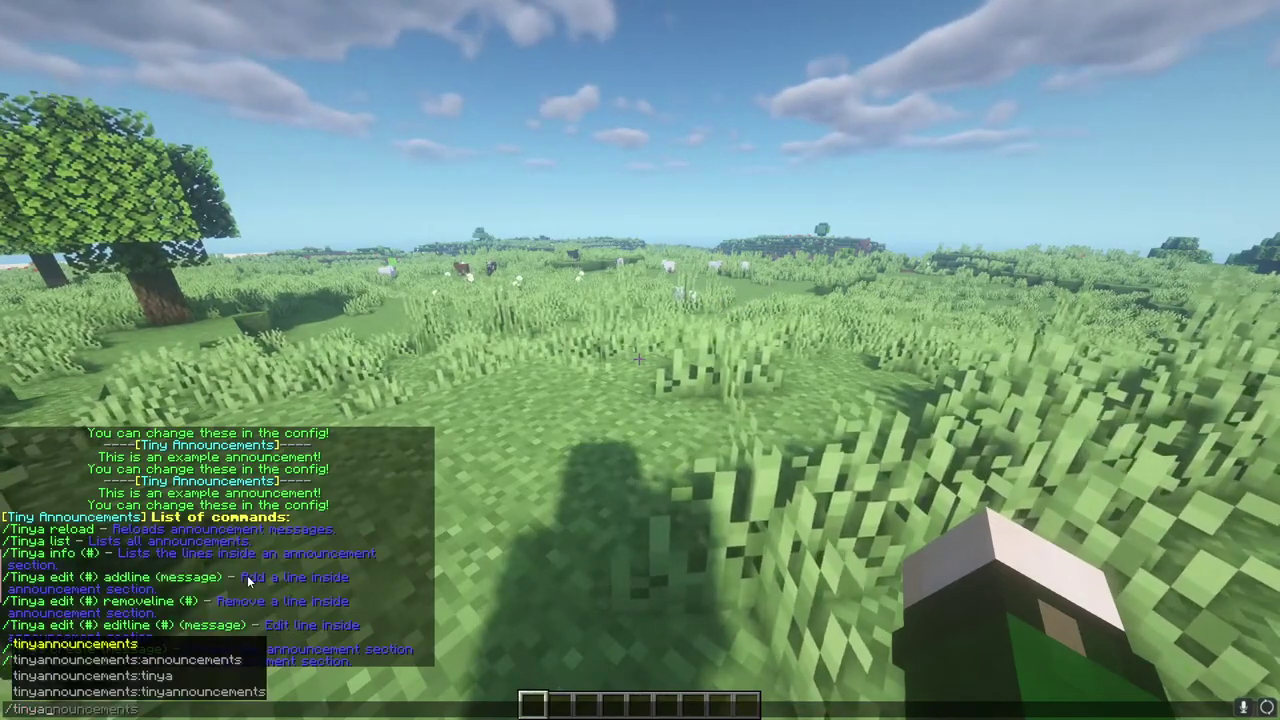
pyautogui.write(' ed')
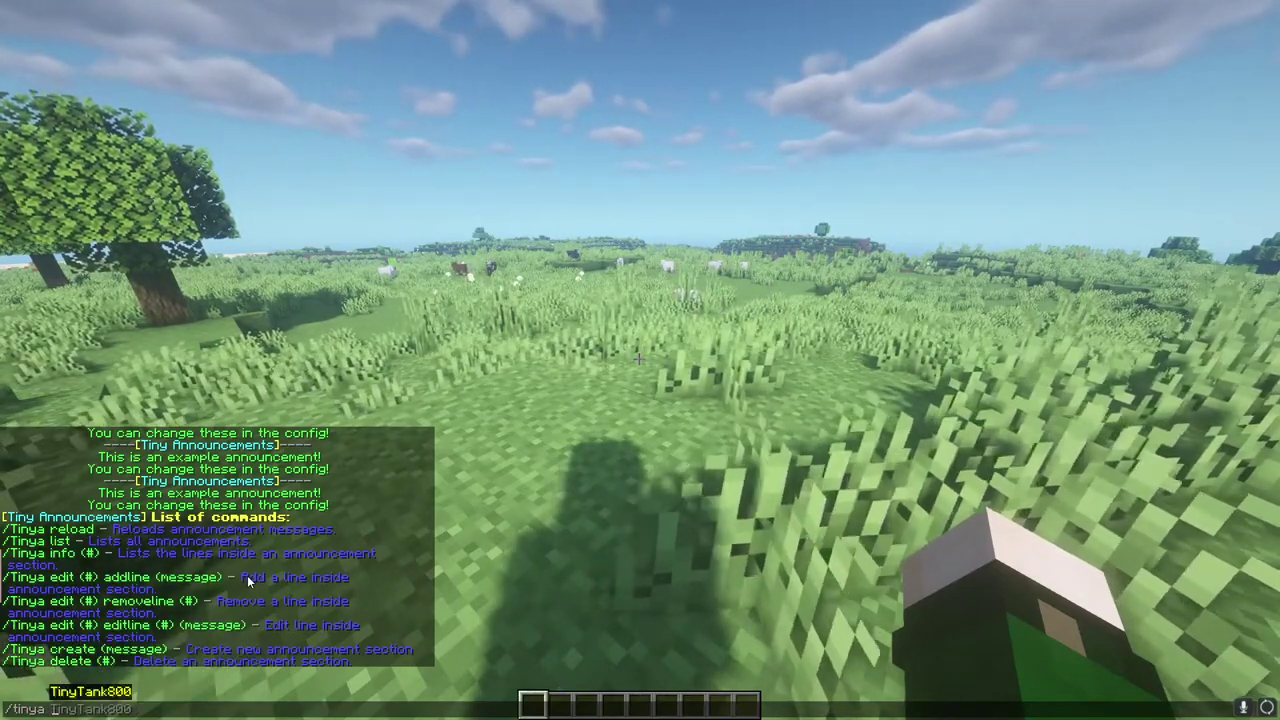
pyautogui.write('it ')
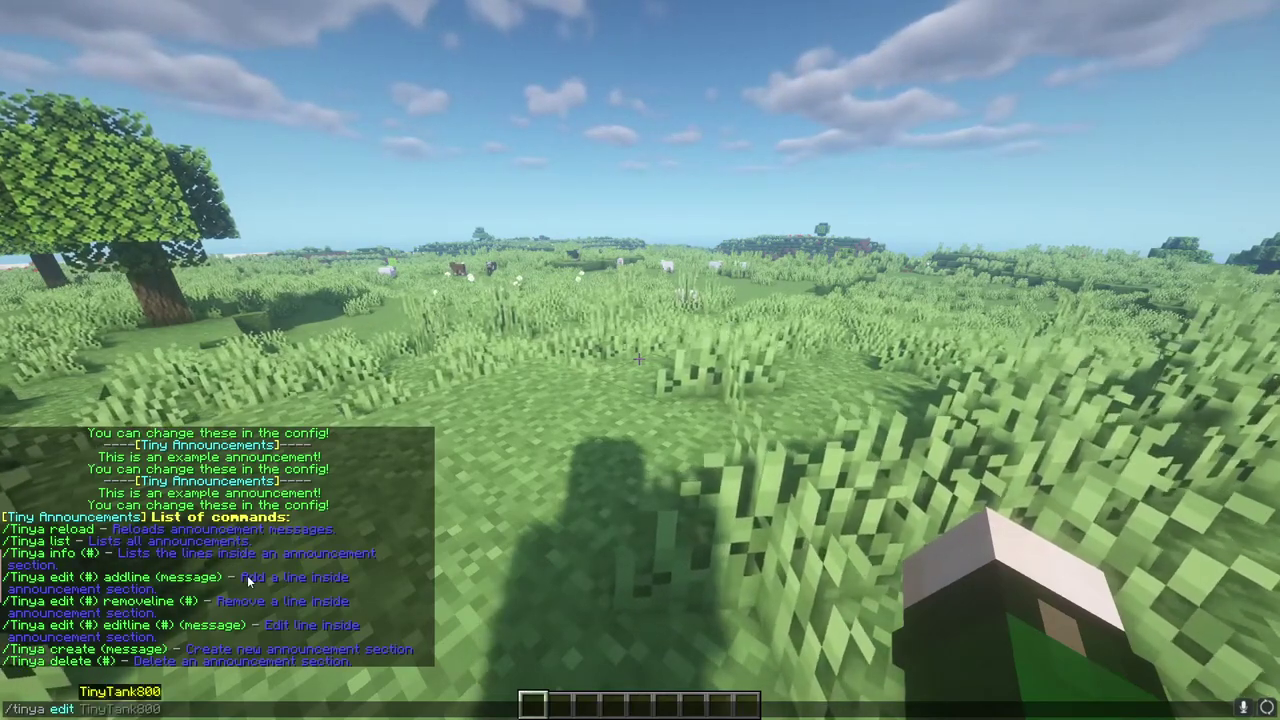
pyautogui.write('1 addline ')
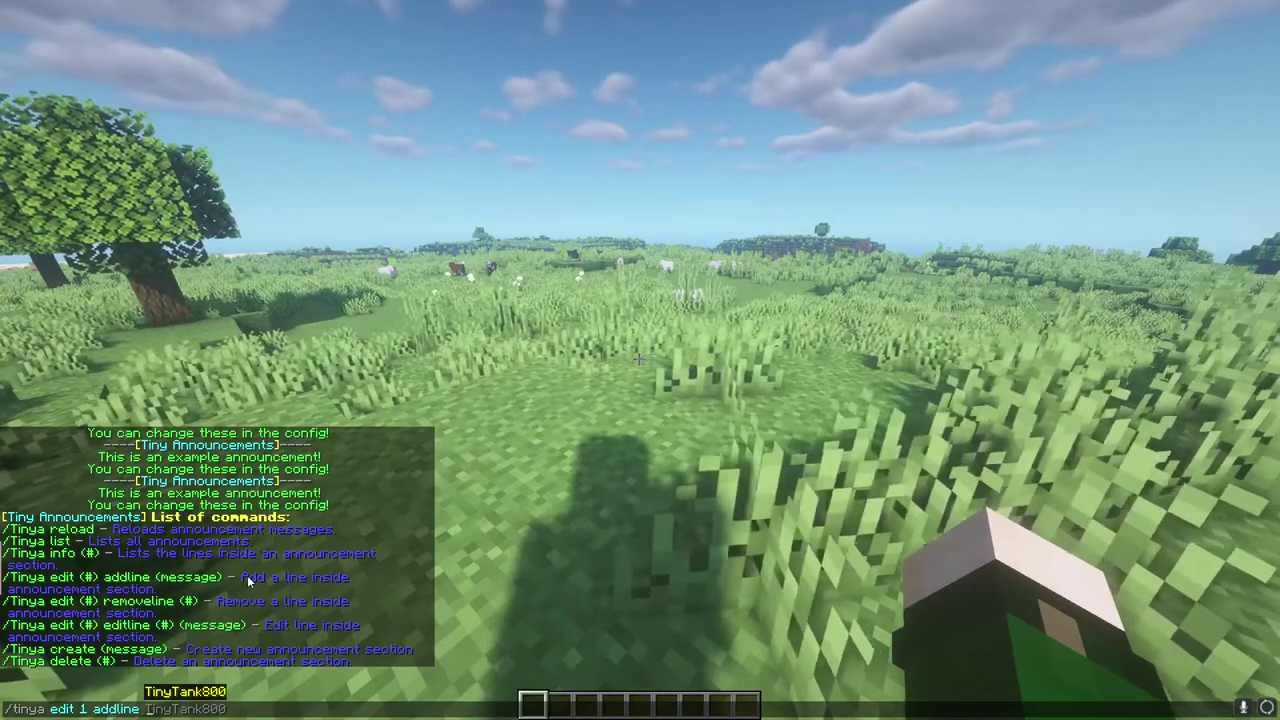
pyautogui.write('&fHello world')
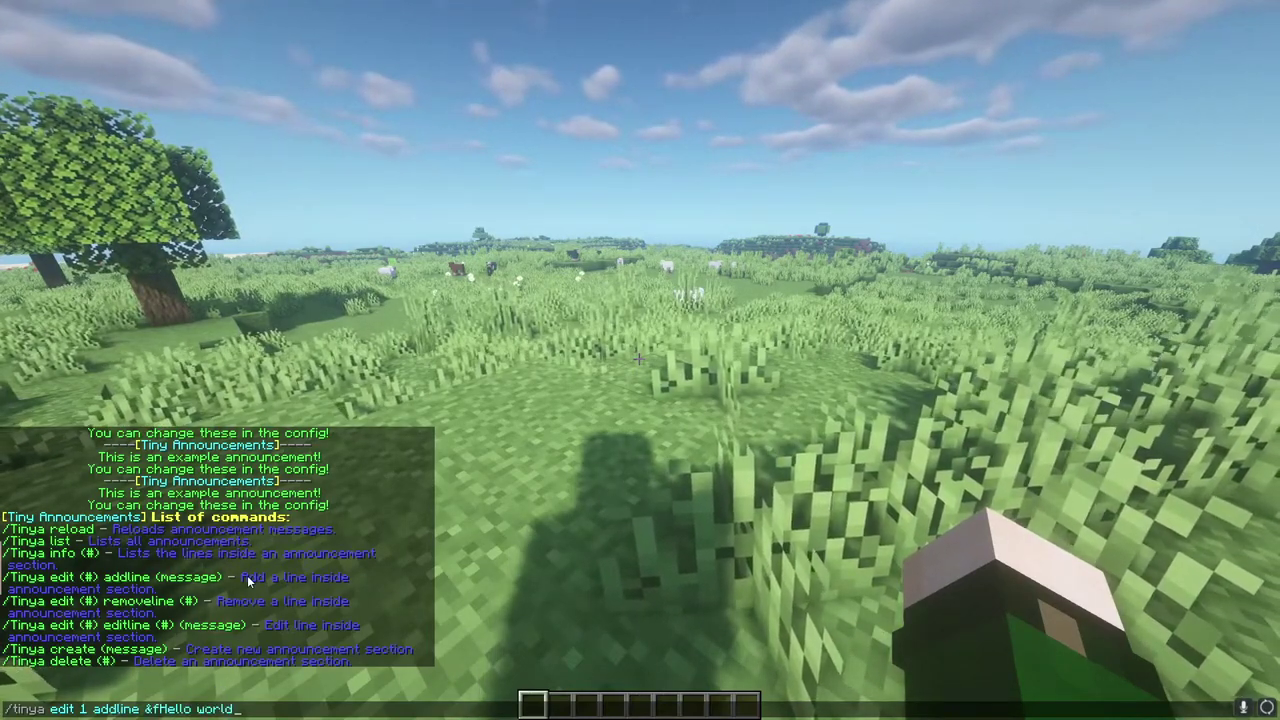
pyautogui.press('Return')
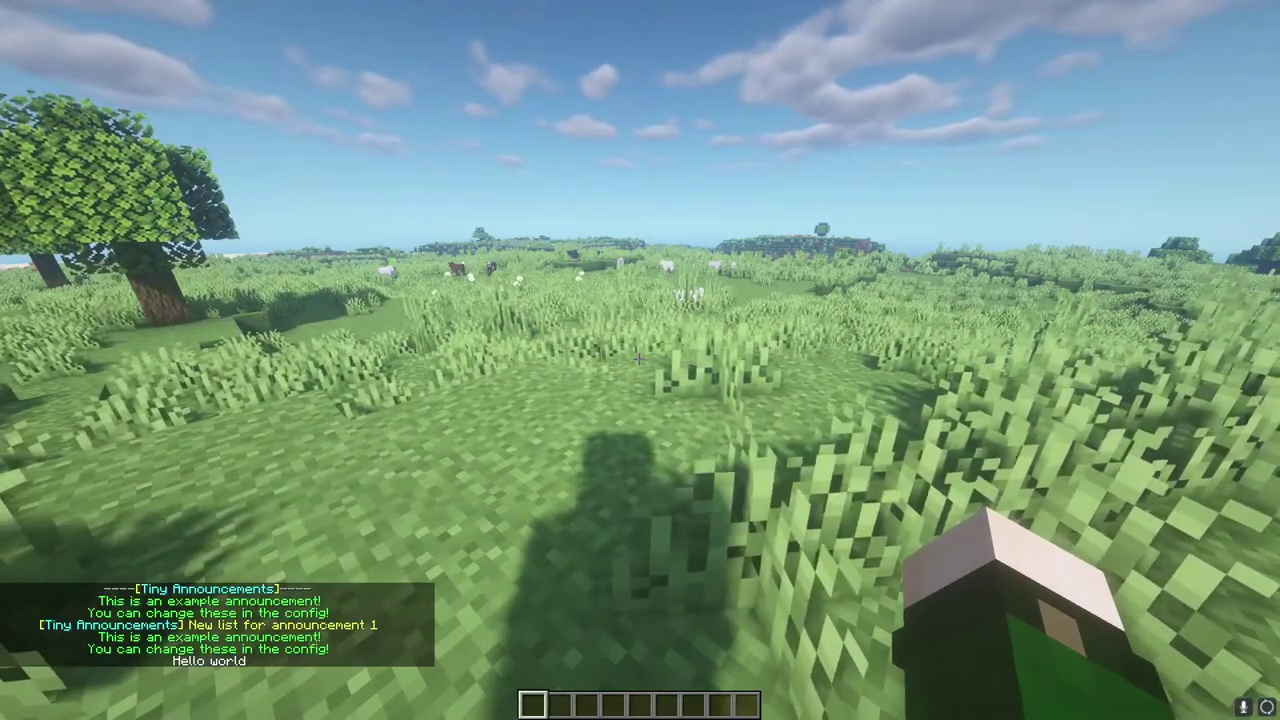
pyautogui.press('/')
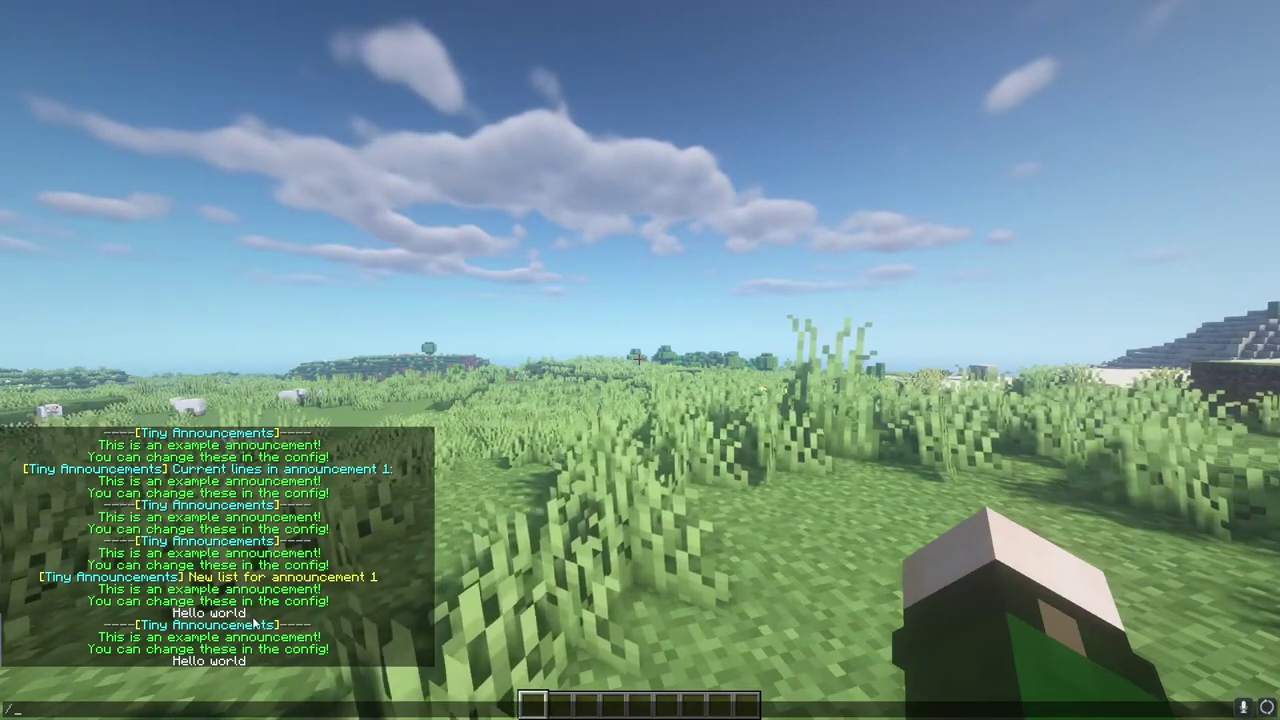
# Run /tinya to list the Tiny Announcements commands in chat
pyautogui.scroll(2, 240, 650)
pyautogui.scroll(-2, 255, 648)
pyautogui.write('tinya help')
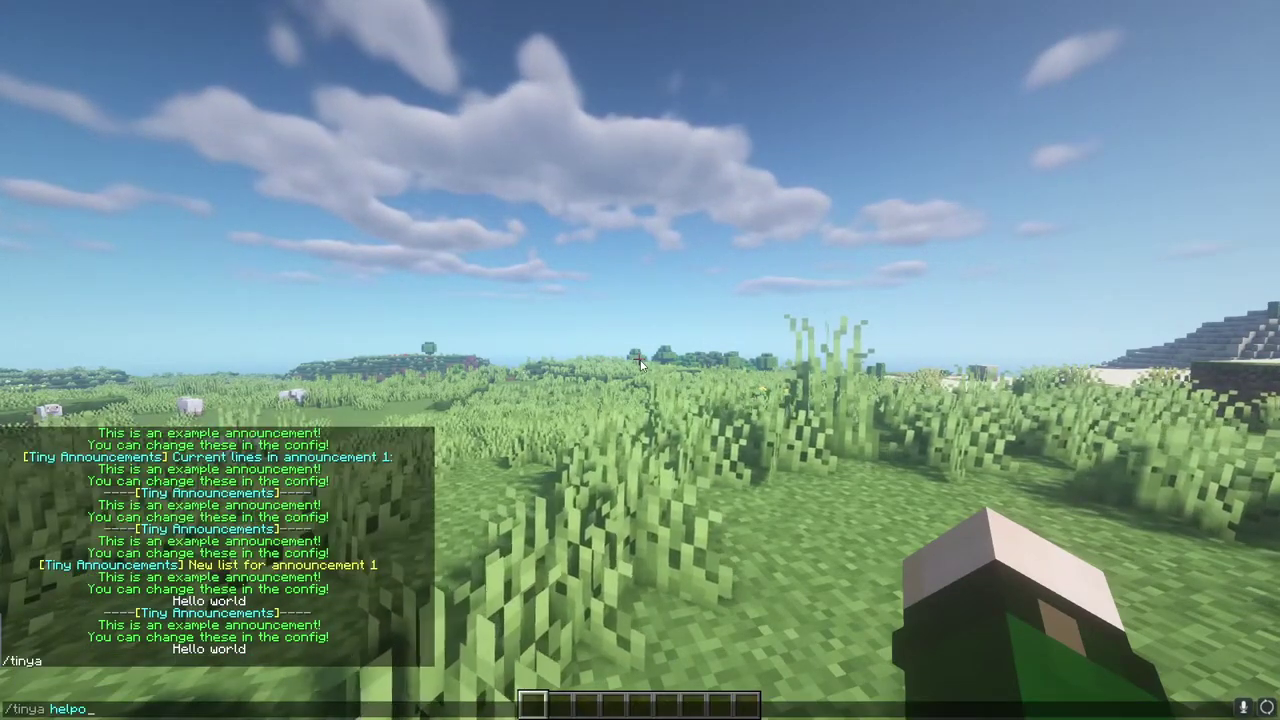
pyautogui.press('Return')
pyautogui.press('/')
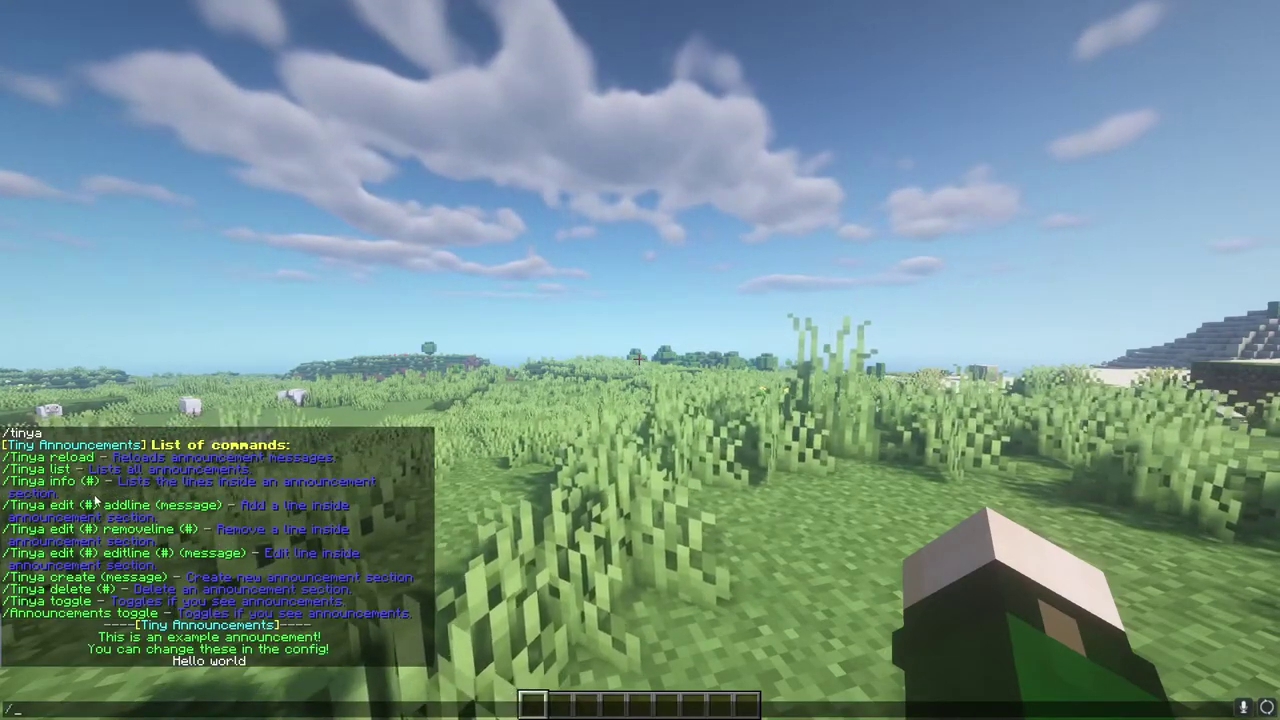
# Remove the Hello world line from announcement 1 using /tinya edit 1 removeline
pyautogui.write('tinya')
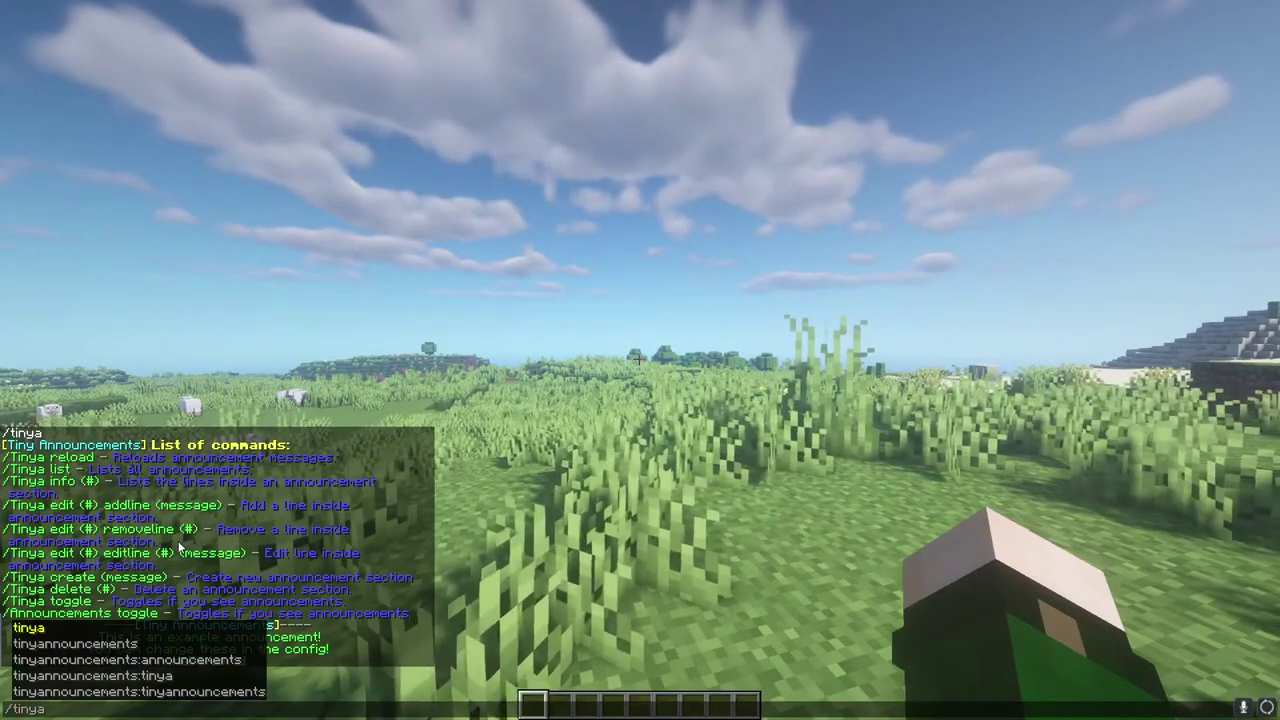
pyautogui.write(' edit 1 removeline 1')
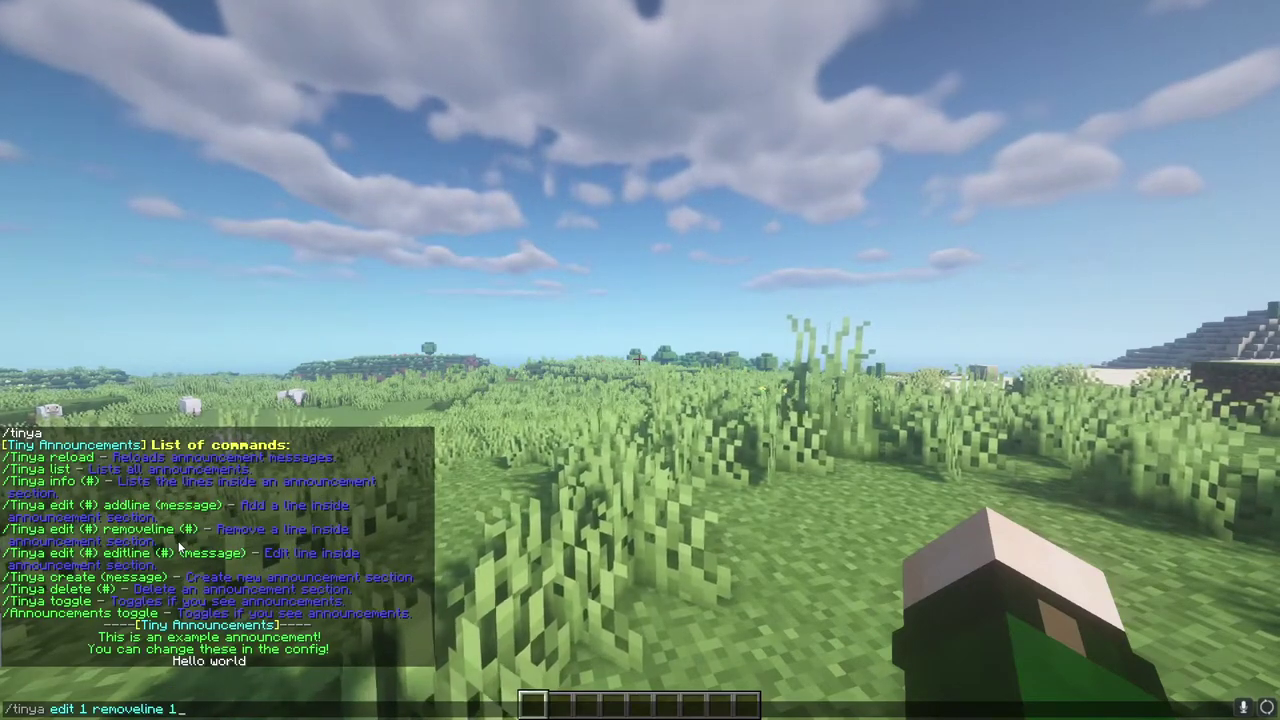
pyautogui.press('BackSpace')
pyautogui.press('Return')
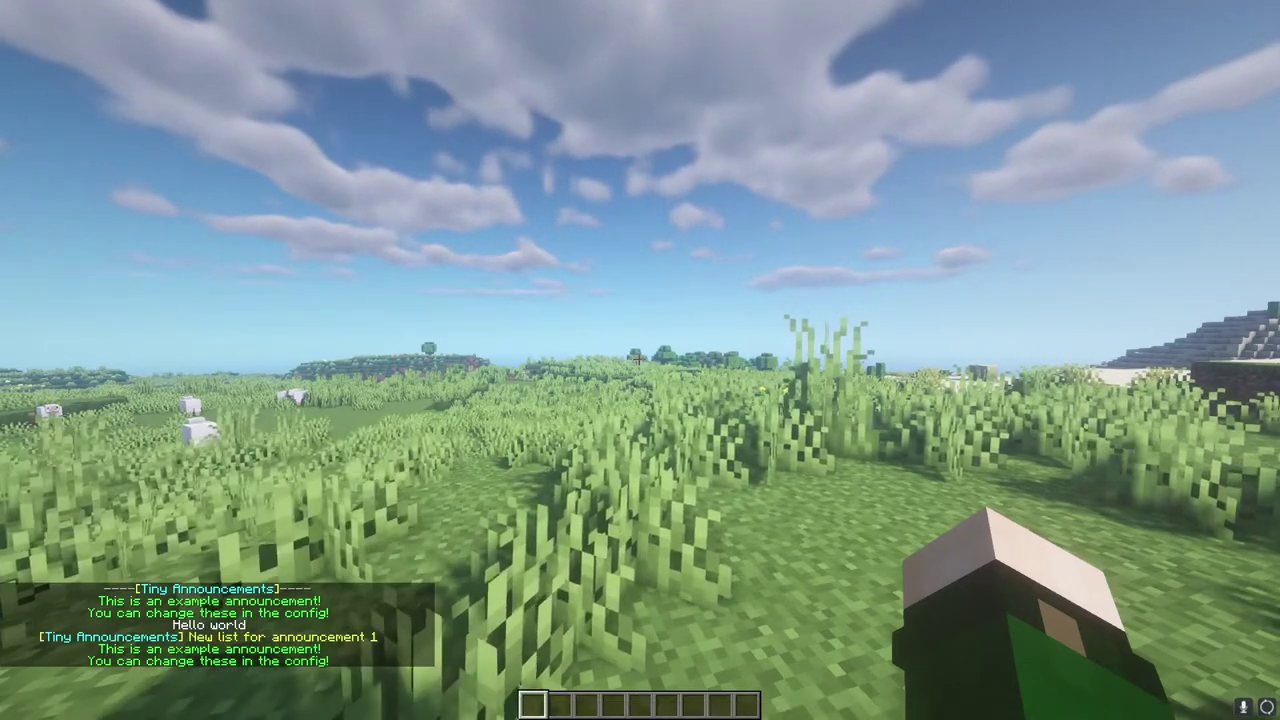
pyautogui.press('/')
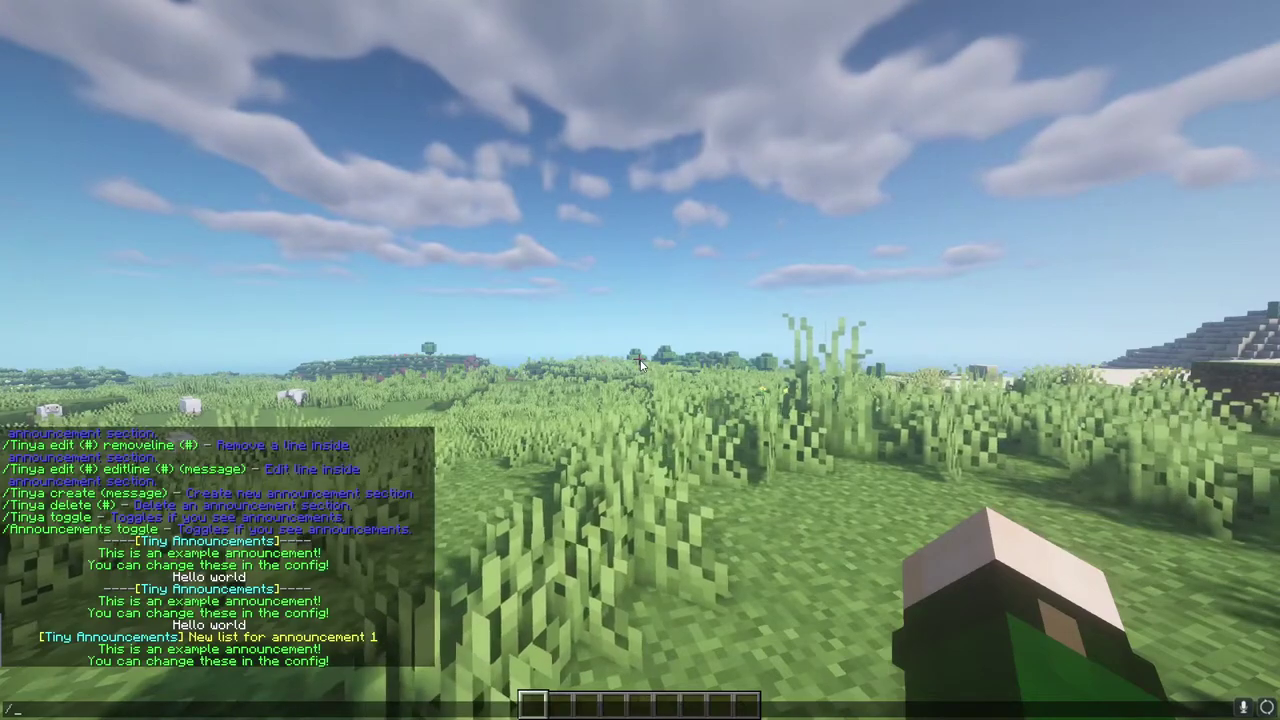
# Re-run the earlier addline command to put Hello world back into announcement 1
pyautogui.write('tinya edit 1 removeline 3')
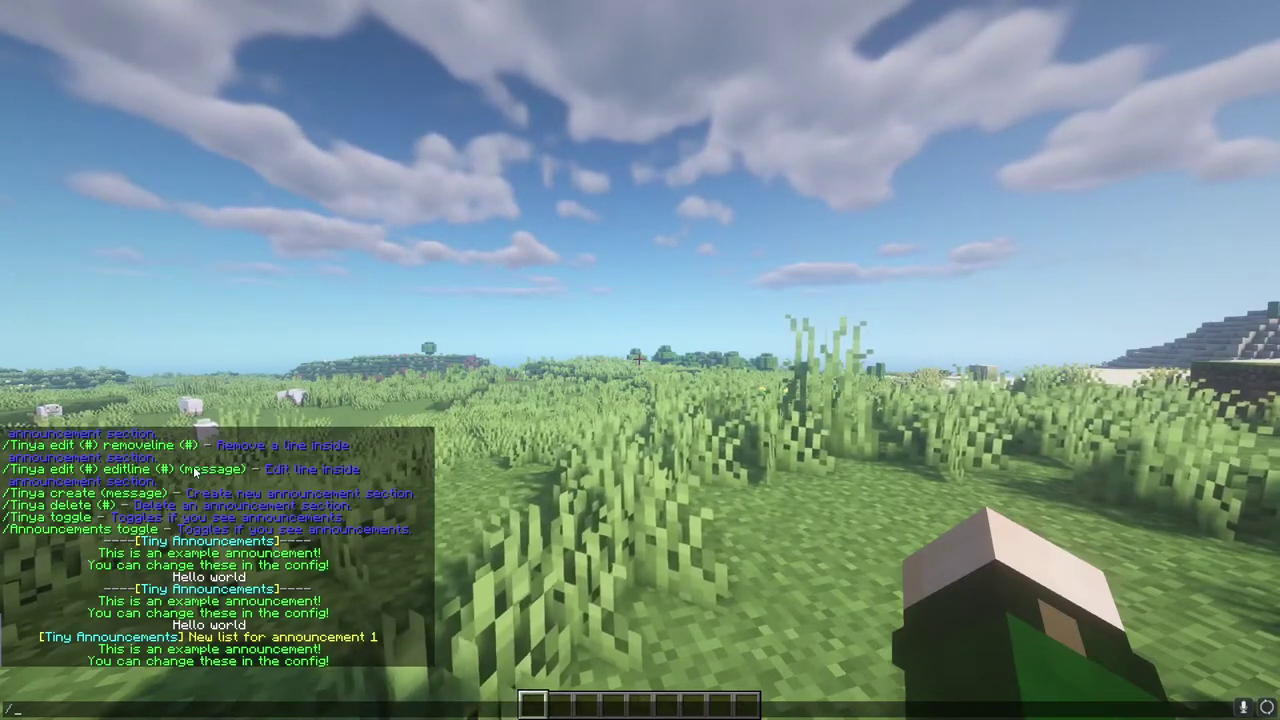
pyautogui.press('Up')
pyautogui.press('Up')
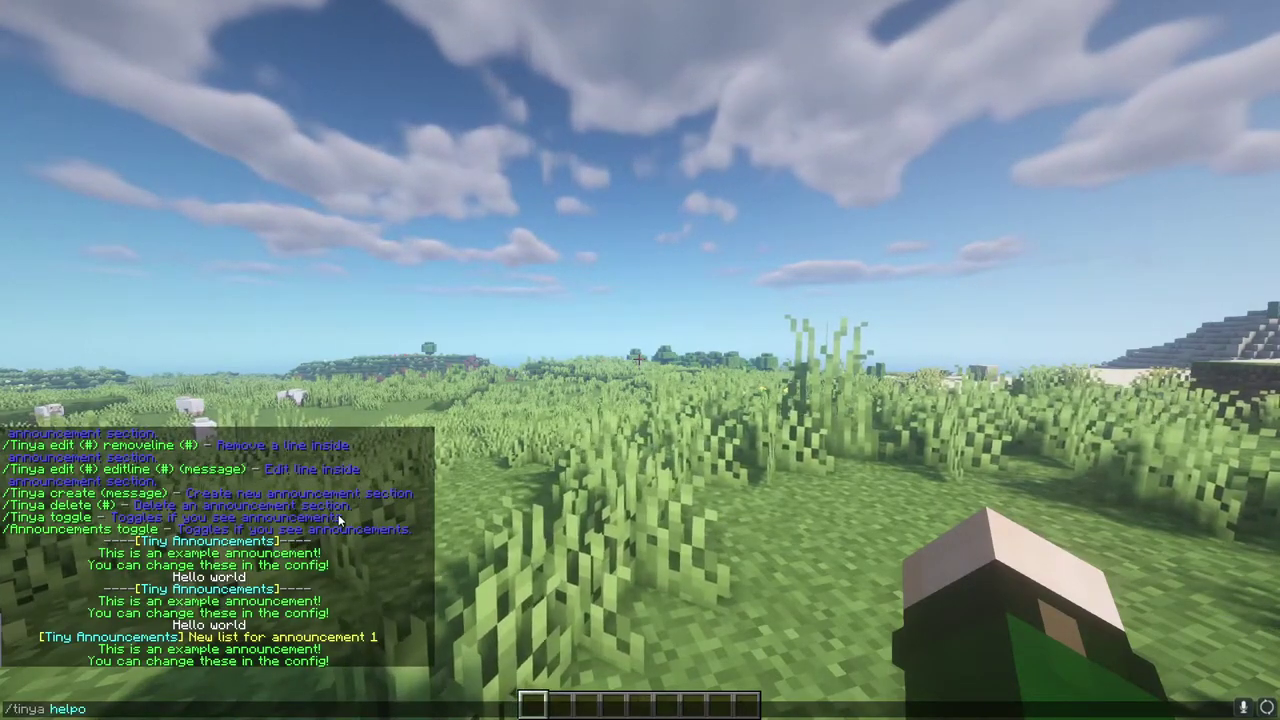
pyautogui.press('Return')
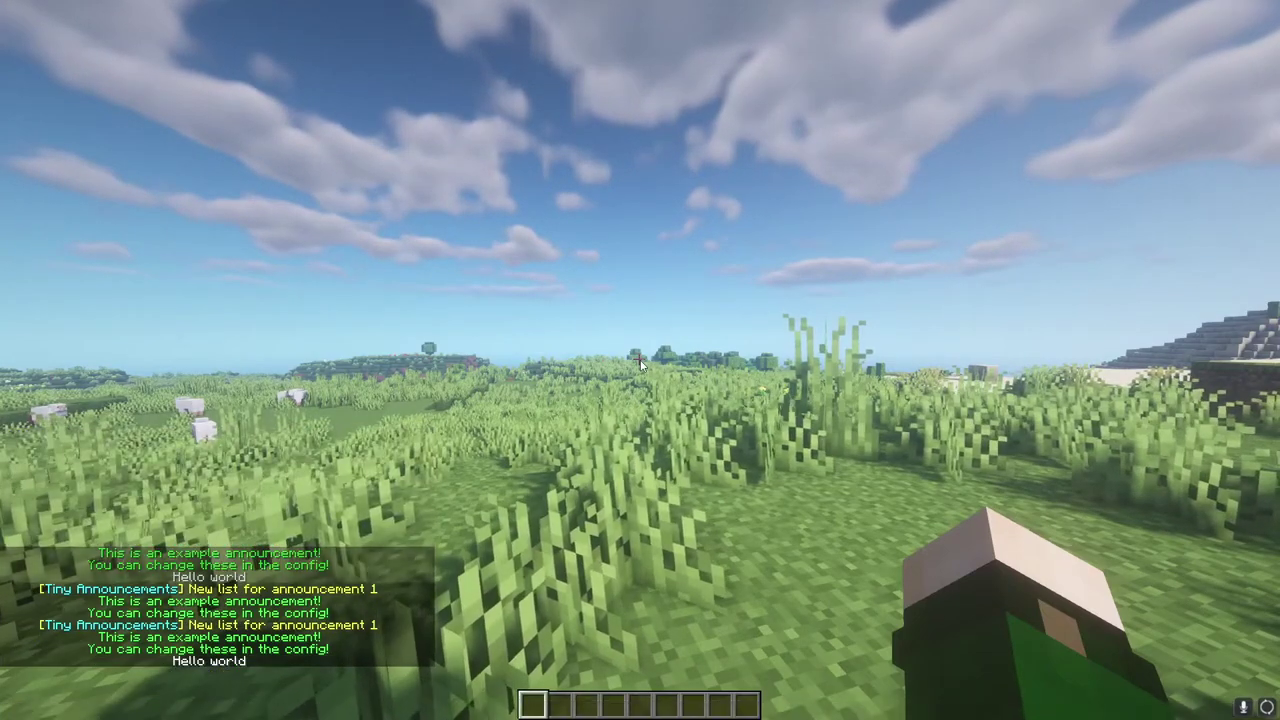
pyautogui.press('/')
# Change line 3 of announcement 1 to '&eHello WOrld' with /tinya edit 1 editline 3
pyautogui.scroll(1, 227, 527)
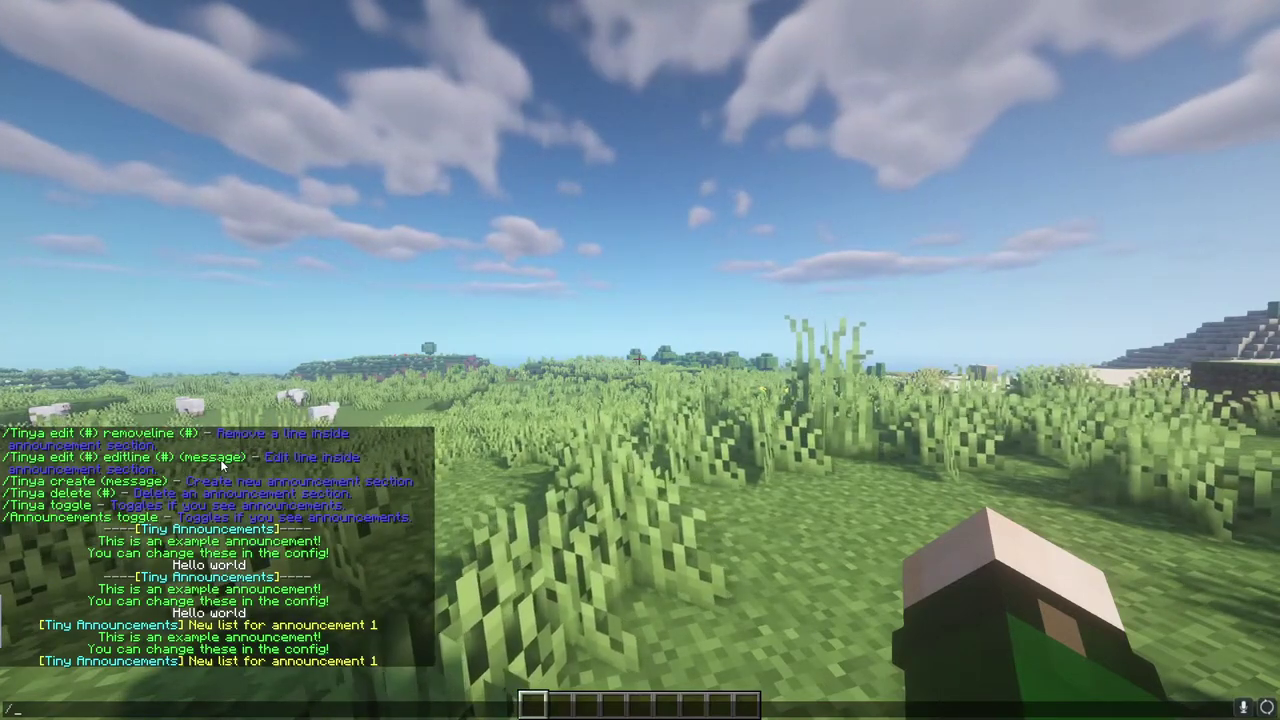
pyautogui.write('tinya ')
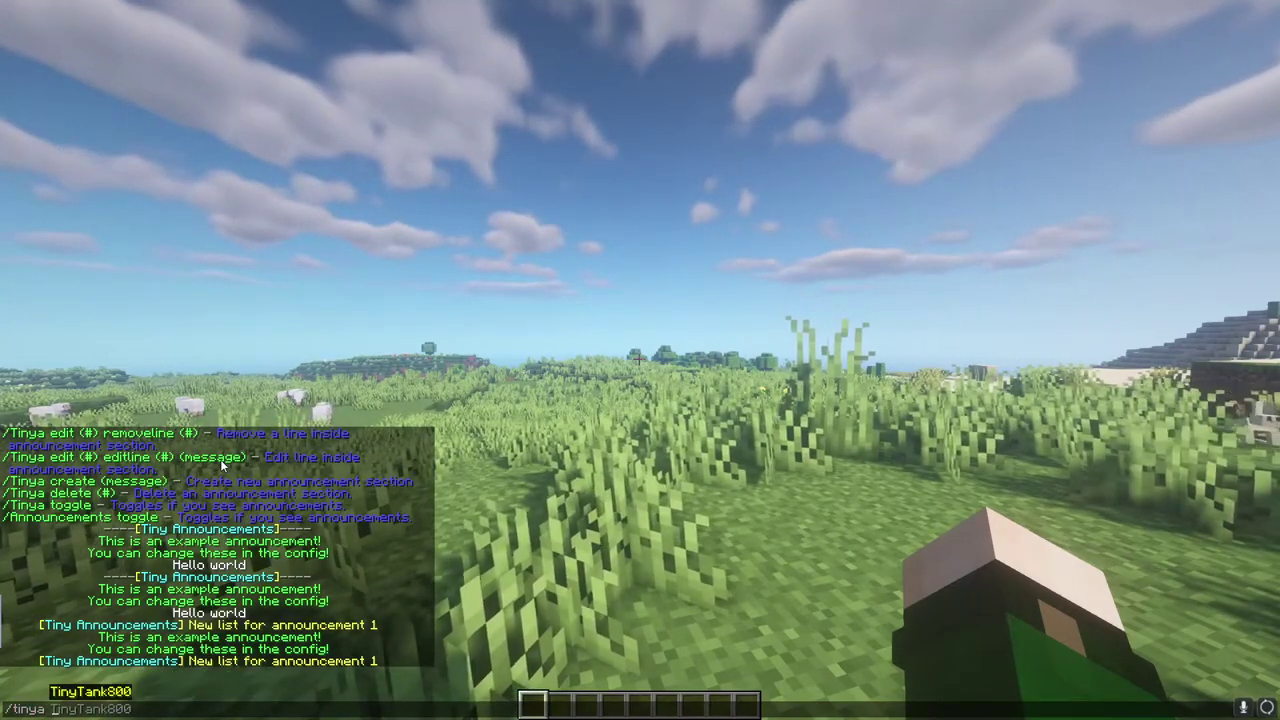
pyautogui.write('edit 1 edtil')
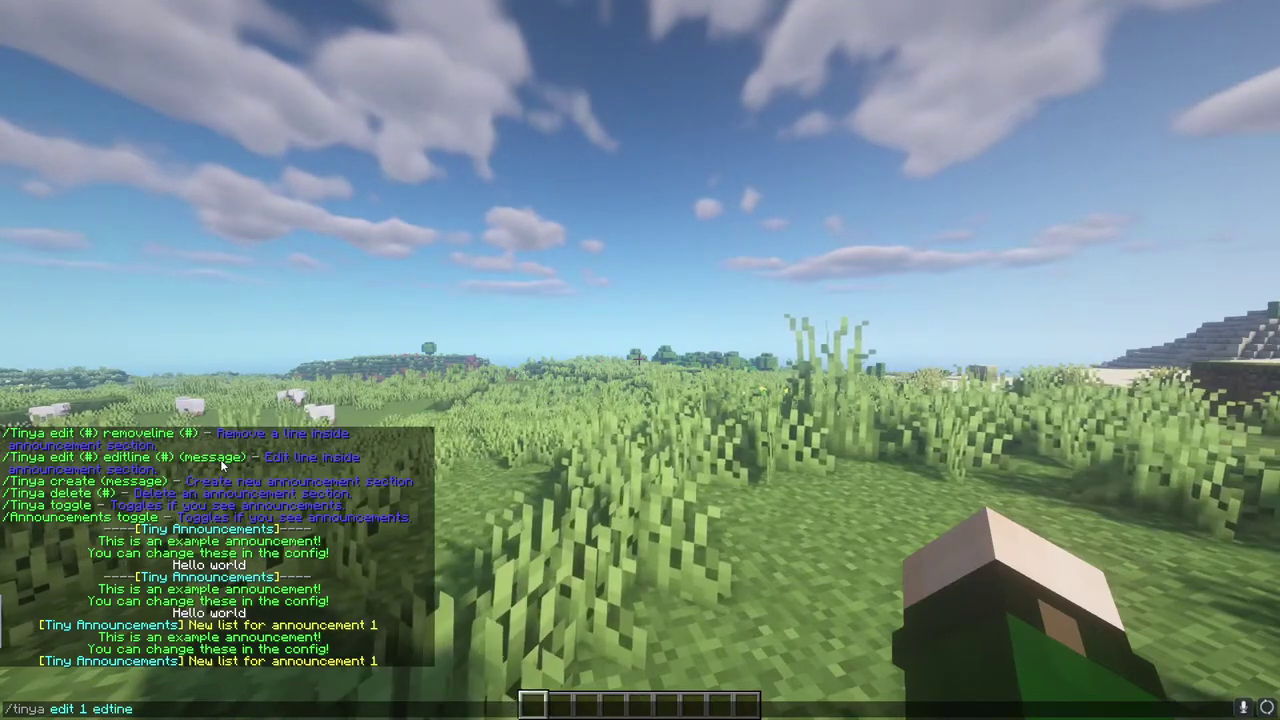
pyautogui.press('BackSpace')
pyautogui.press('BackSpace')
pyautogui.press('BackSpace')
pyautogui.write('itl')
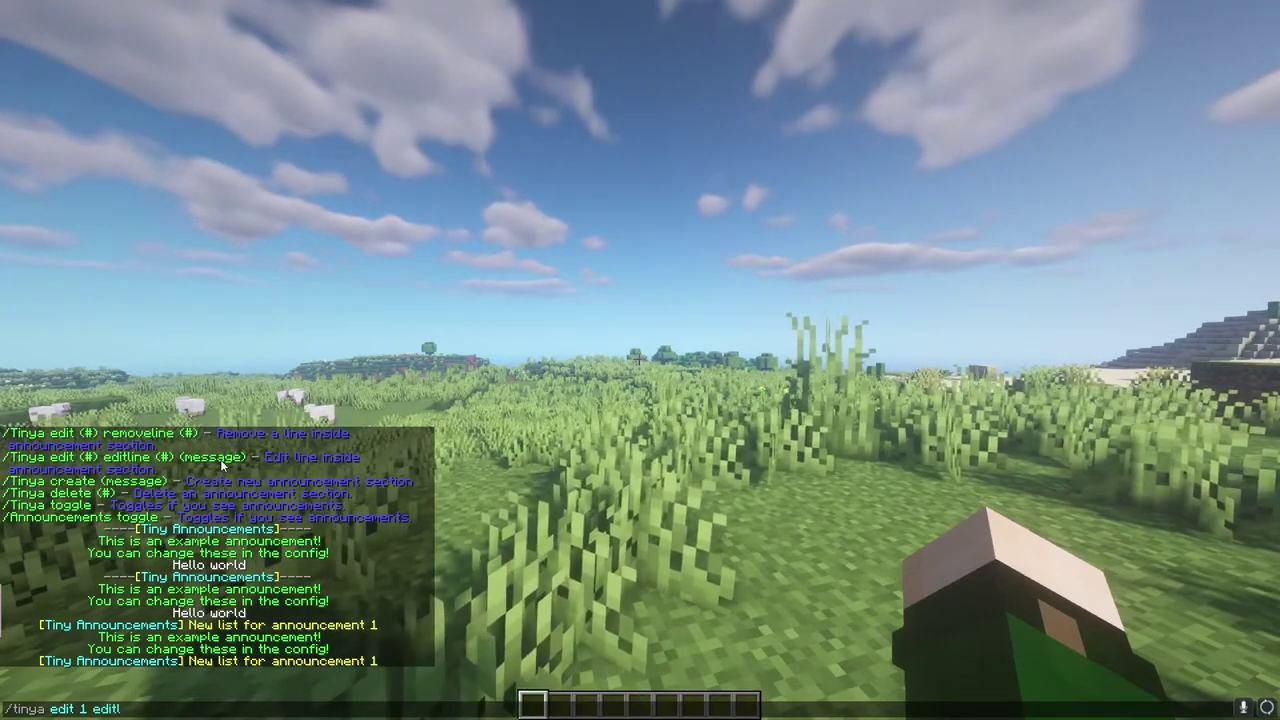
pyautogui.write('ine 3 ')
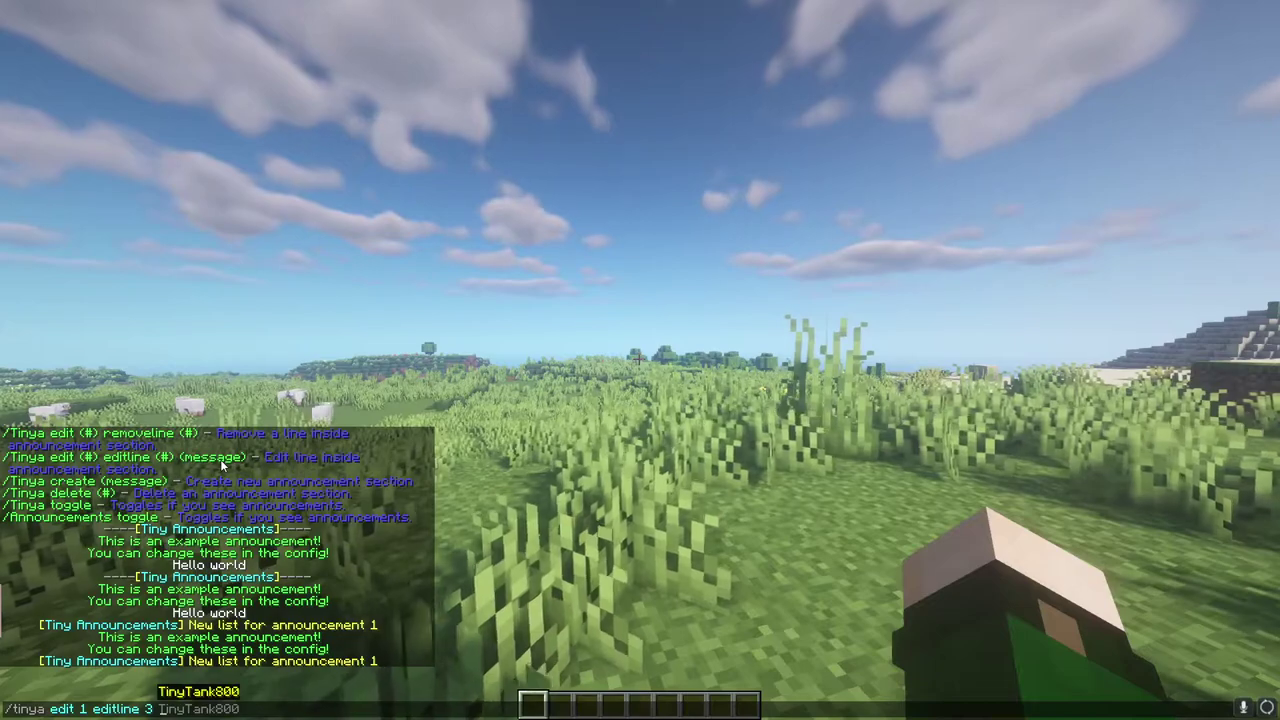
pyautogui.write('&')
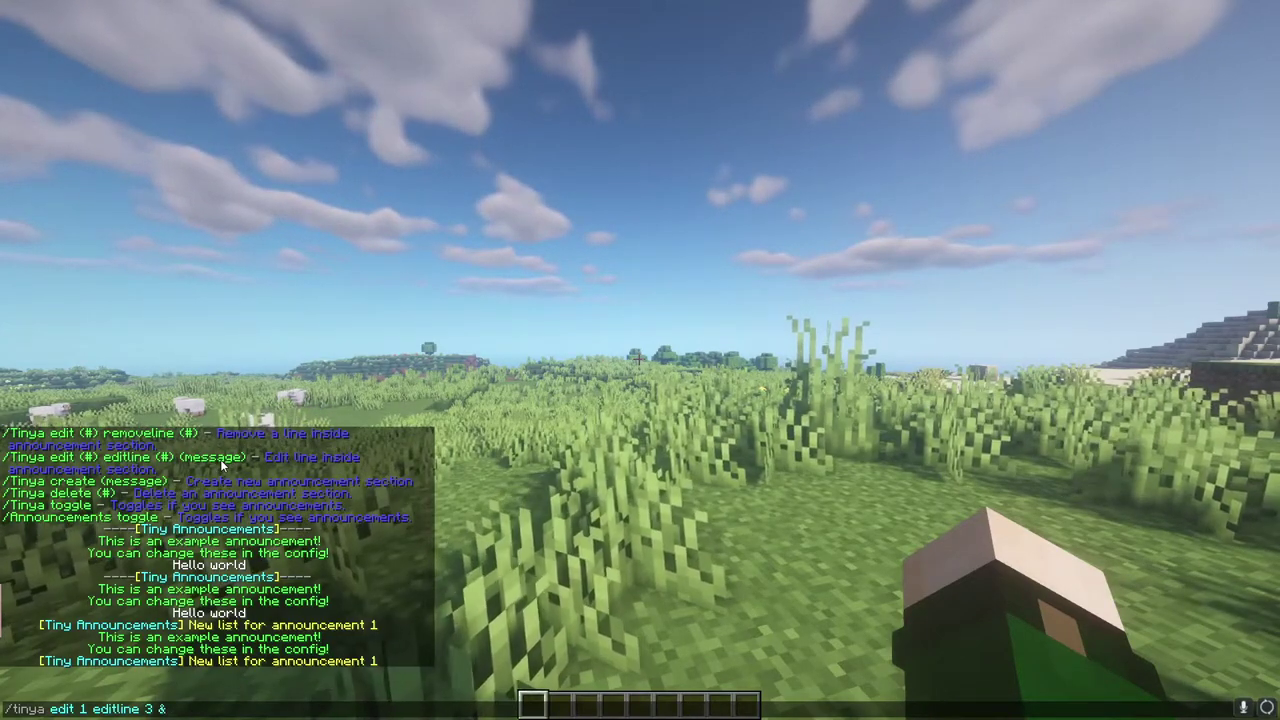
pyautogui.write('eHello WOrld')
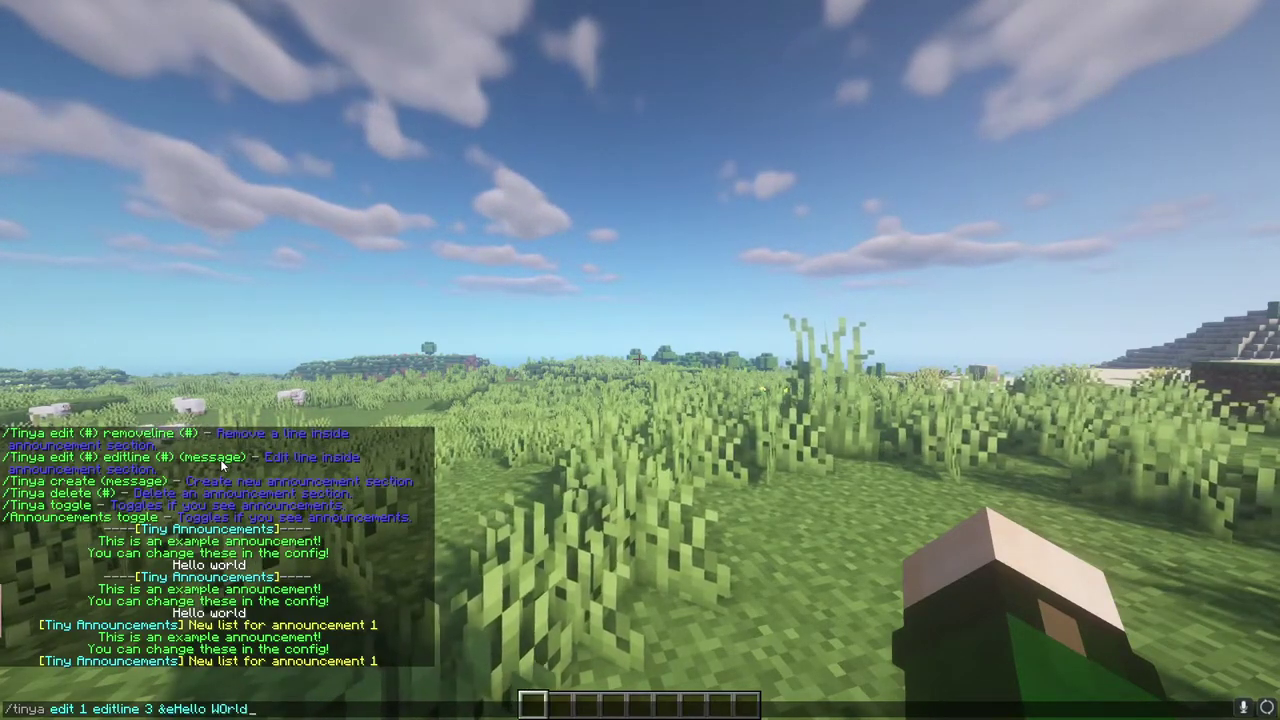
pyautogui.press('Return')
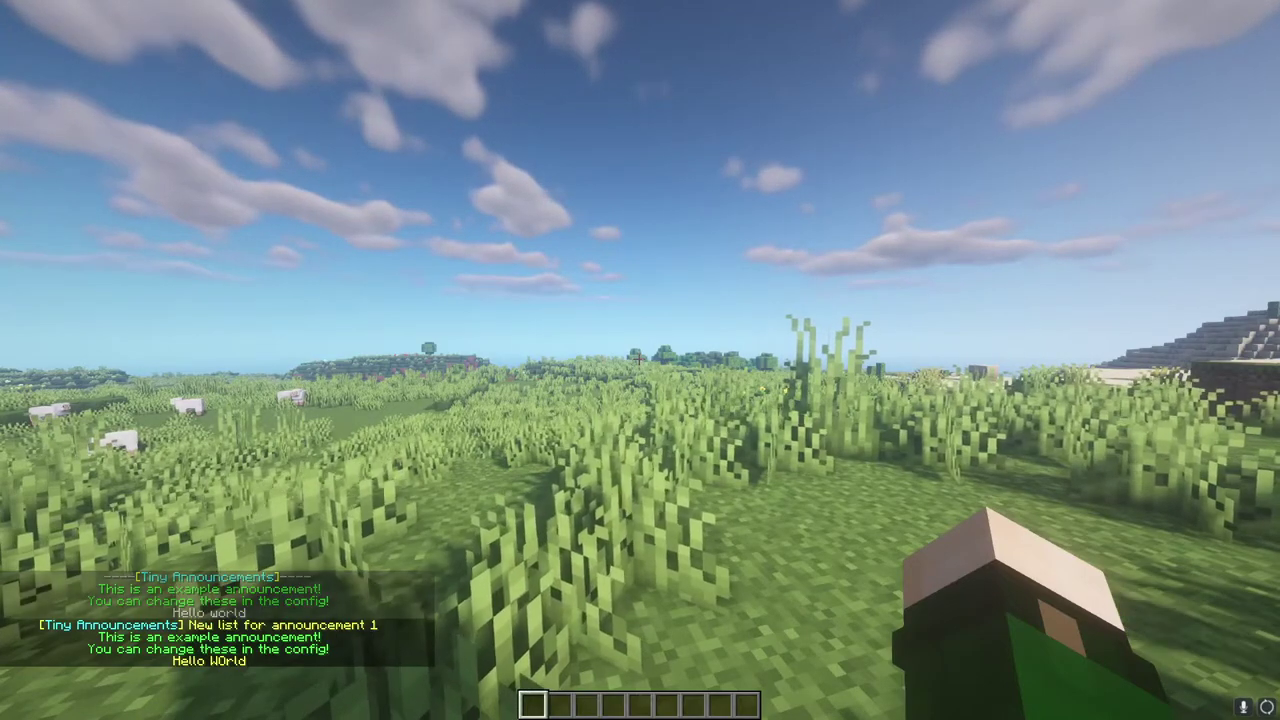
pyautogui.press('/')
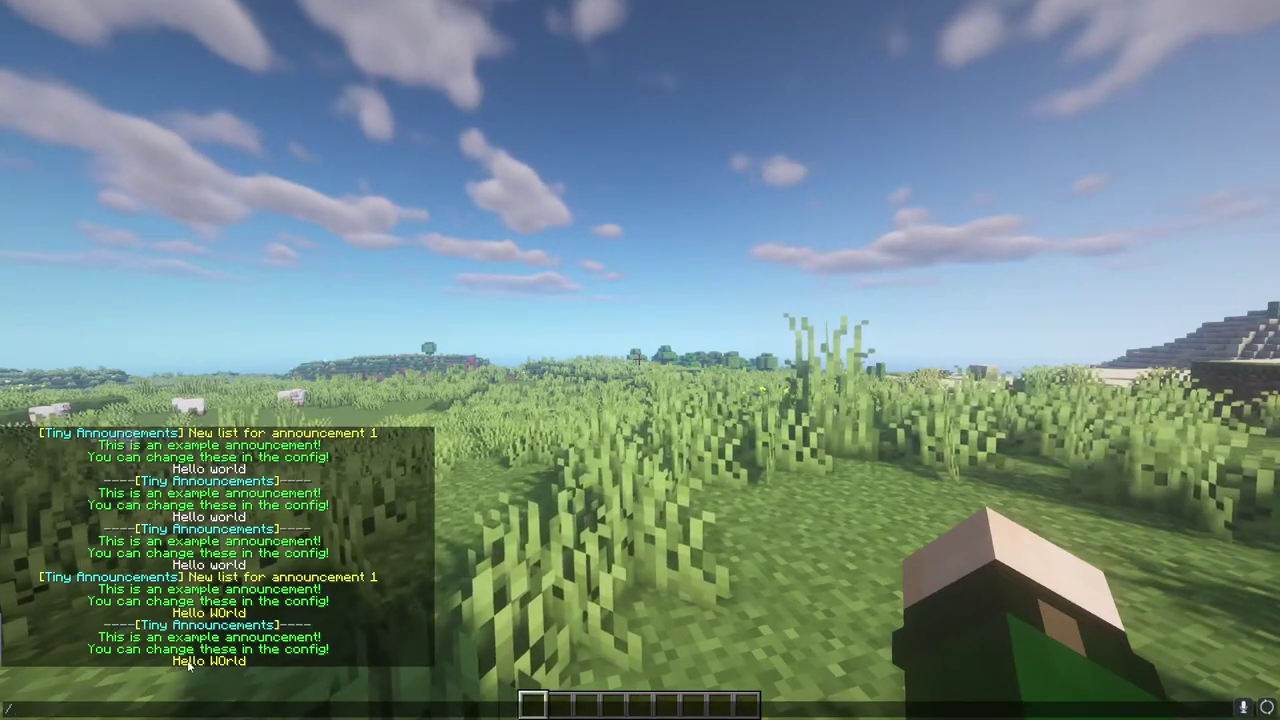
# Run /tinya create &bHello people, then scroll back through the chat output
pyautogui.scroll(3, 222, 667)
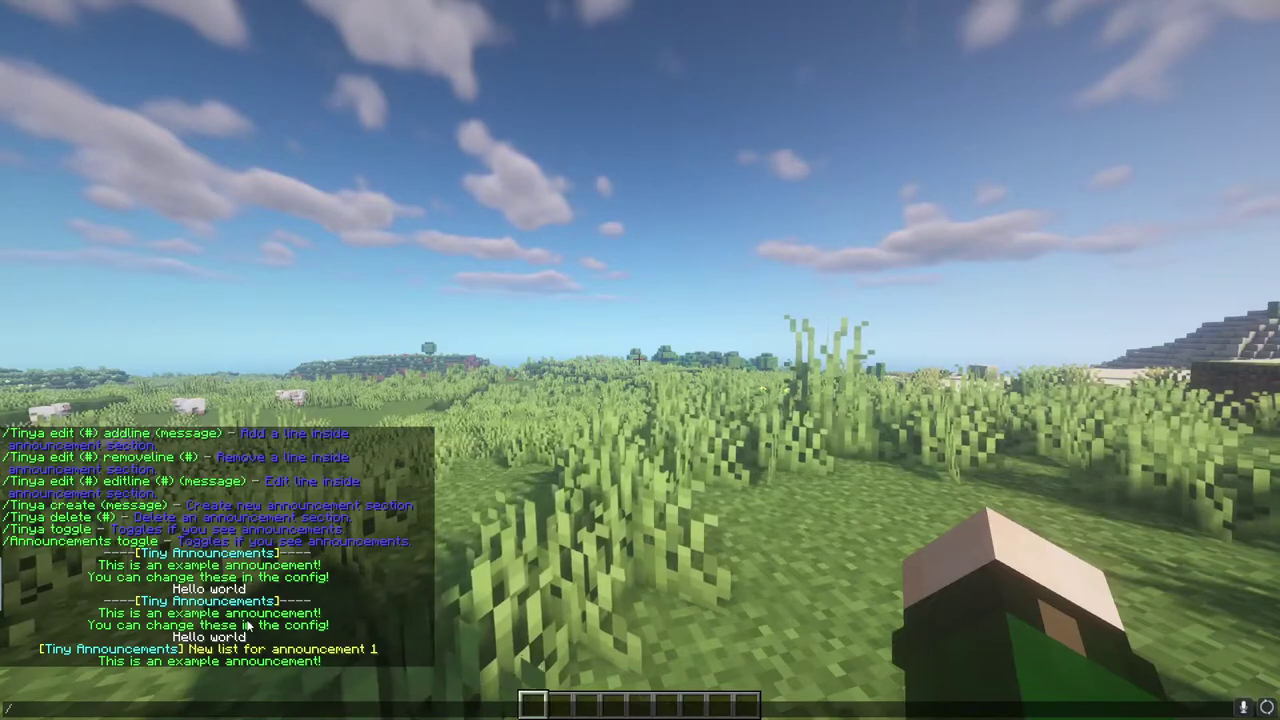
pyautogui.scroll(1, 248, 598)
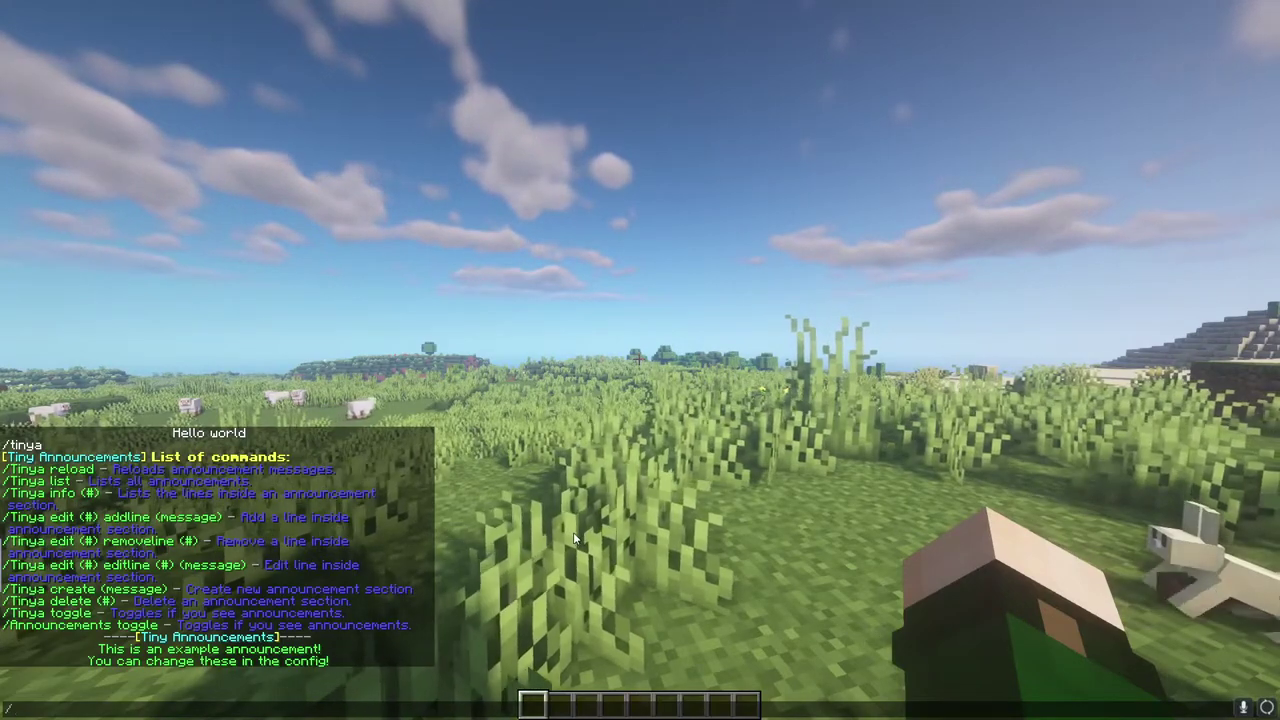
pyautogui.write('tinya creat')
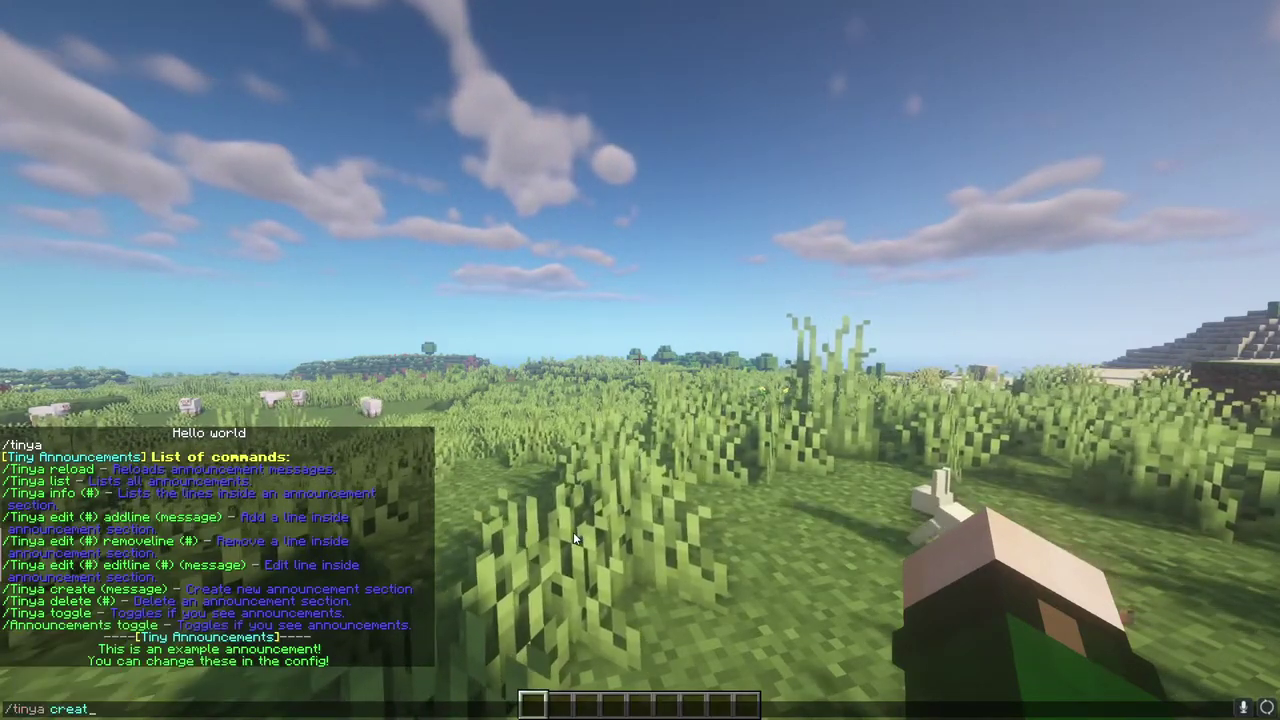
pyautogui.write('e &')
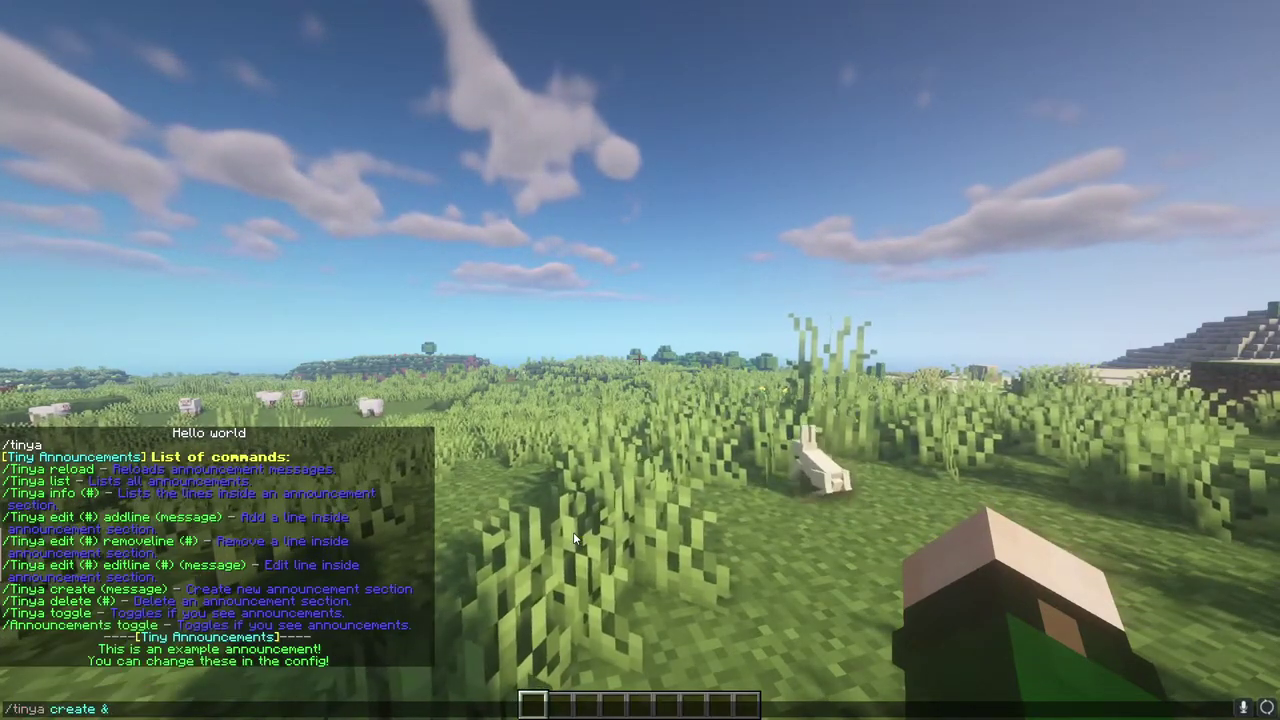
pyautogui.write('b')
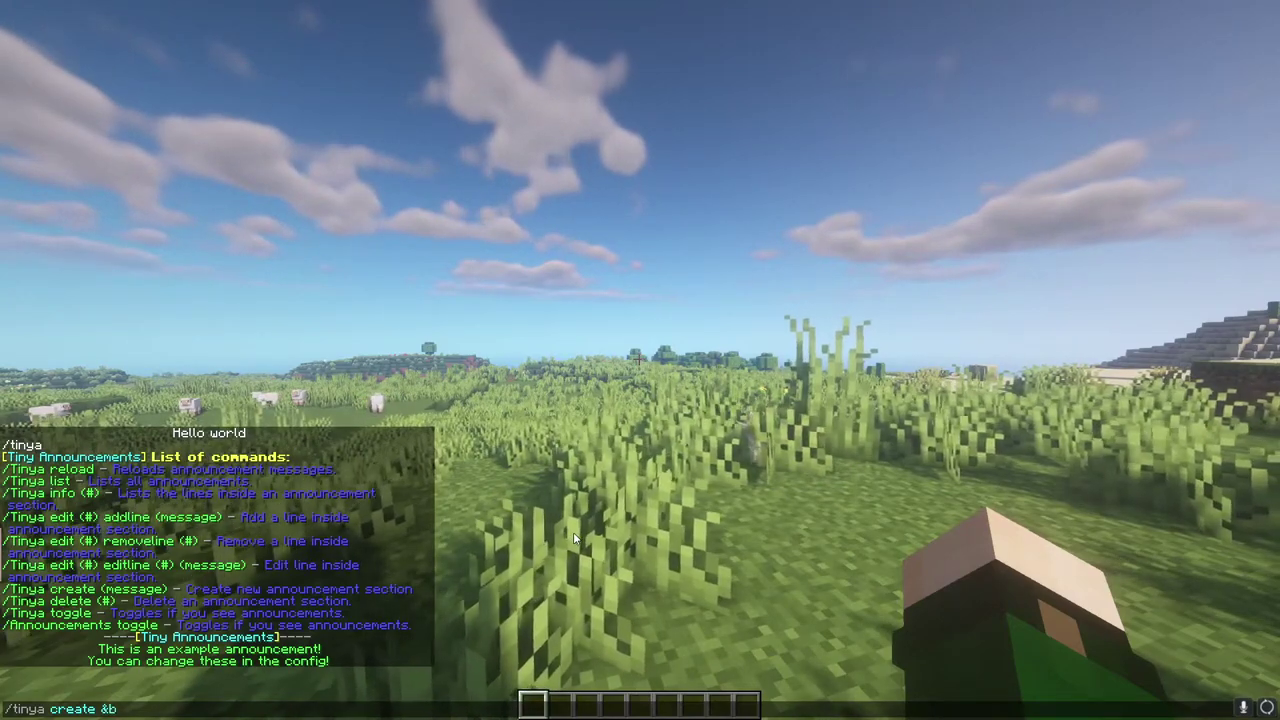
pyautogui.write('Hello people')
pyautogui.press('Return')
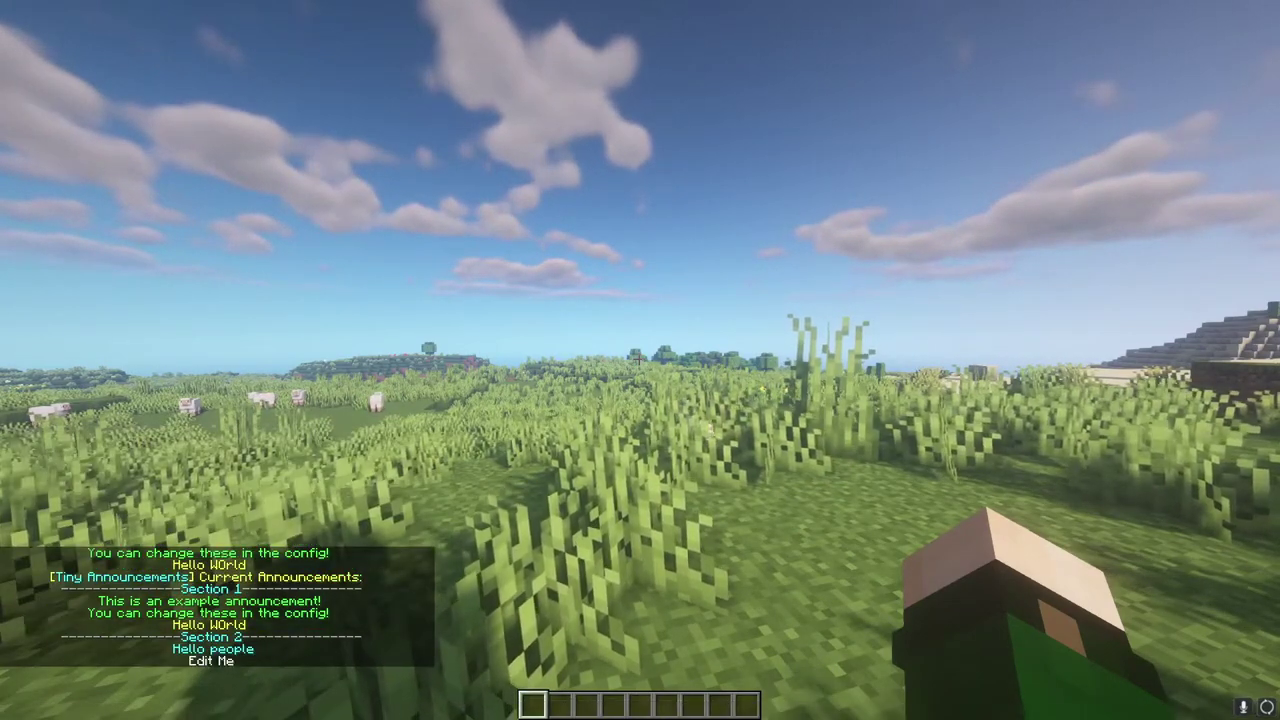
pyautogui.press('/')
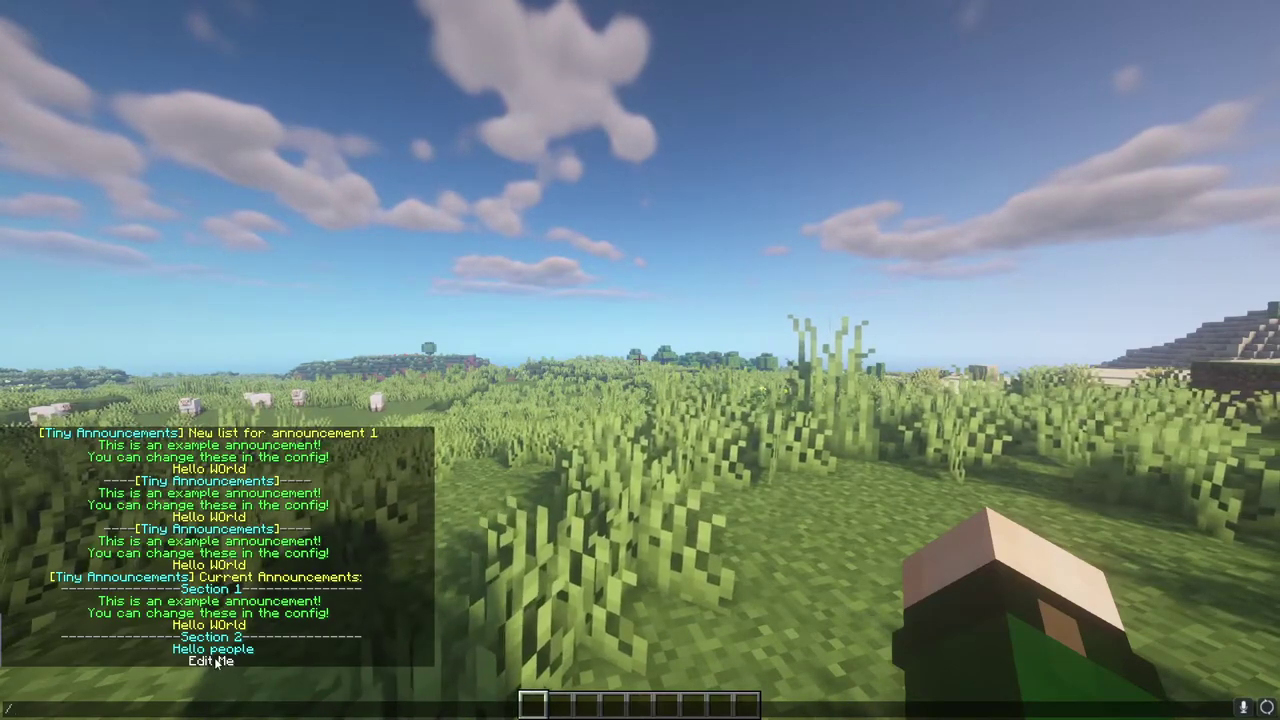
pyautogui.scroll(10, 203, 668)
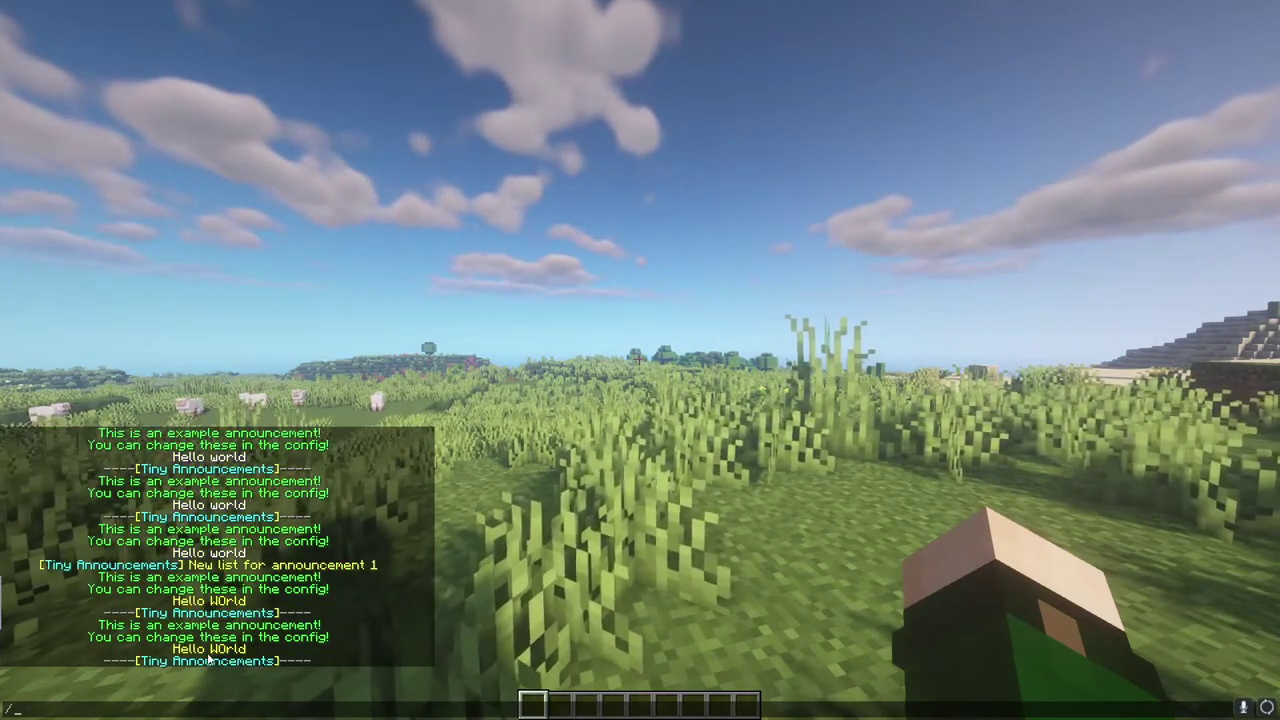
pyautogui.scroll(14, 205, 683)
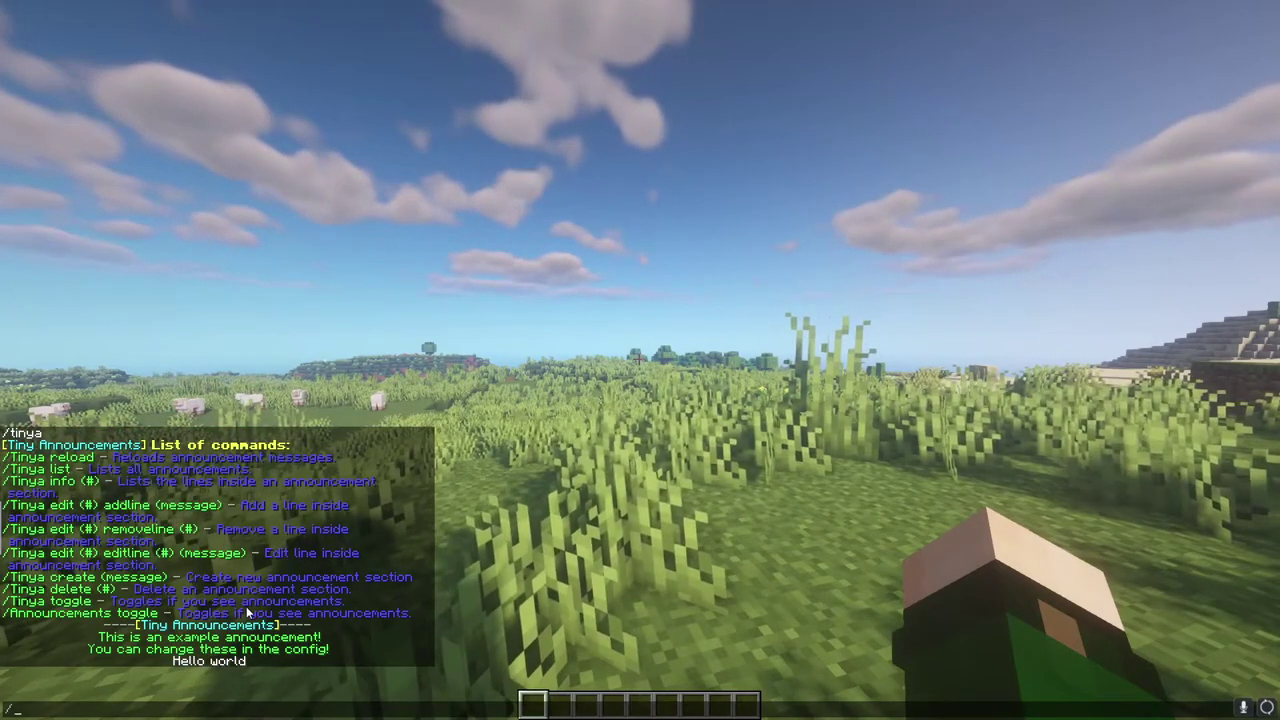
# Set line 2 of announcement 2 to 'Good morning' with /tinya edit 2 editline 2
pyautogui.write('tinya e')
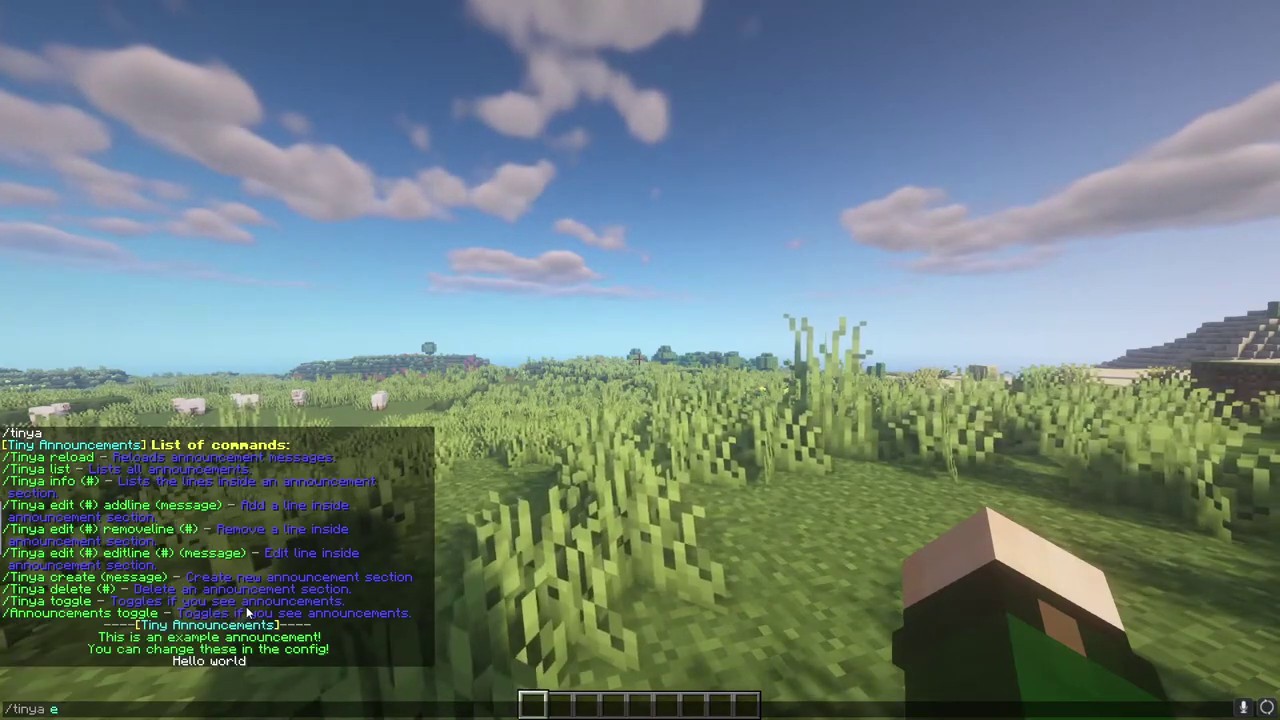
pyautogui.write('dit 2 ')
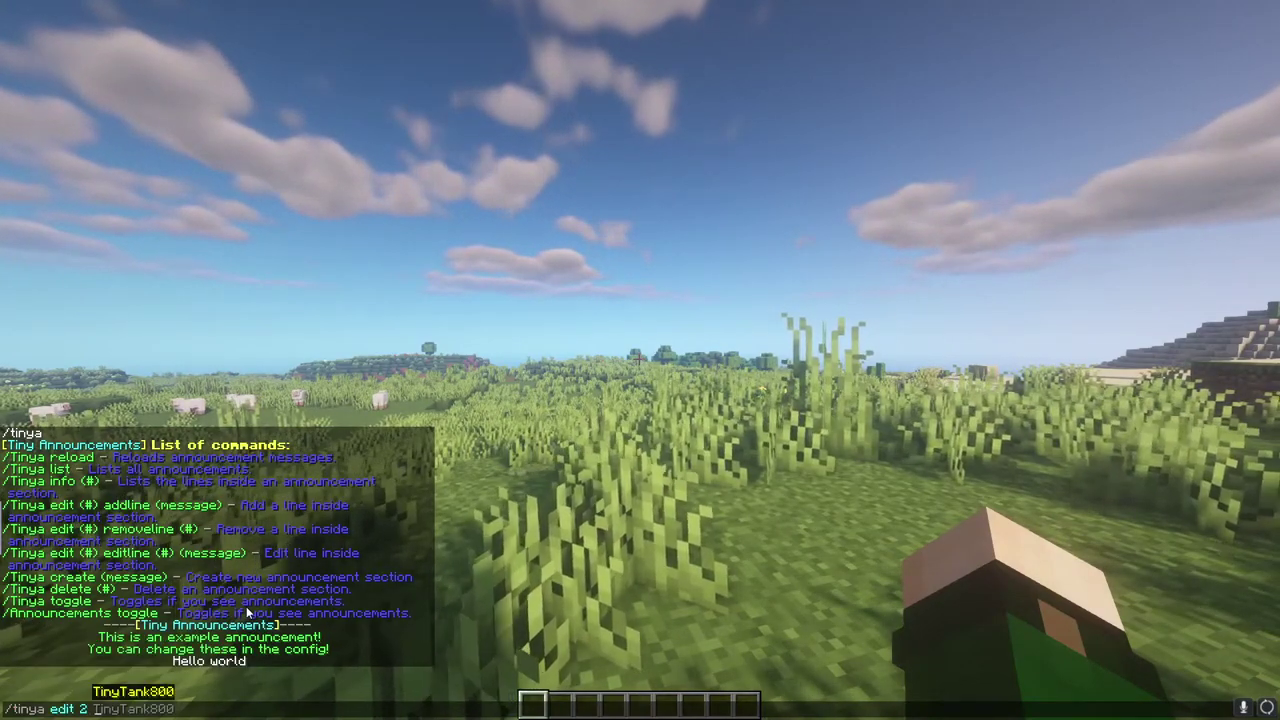
pyautogui.write('edit')
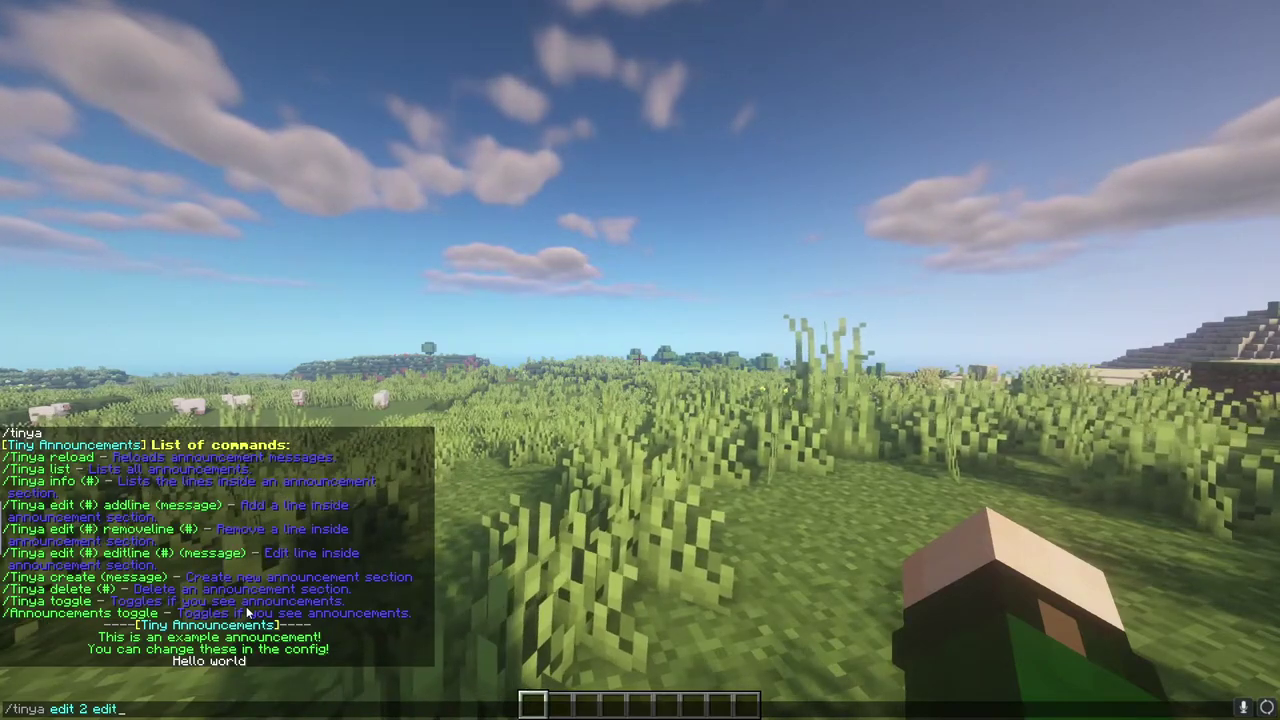
pyautogui.write('line 2 ')
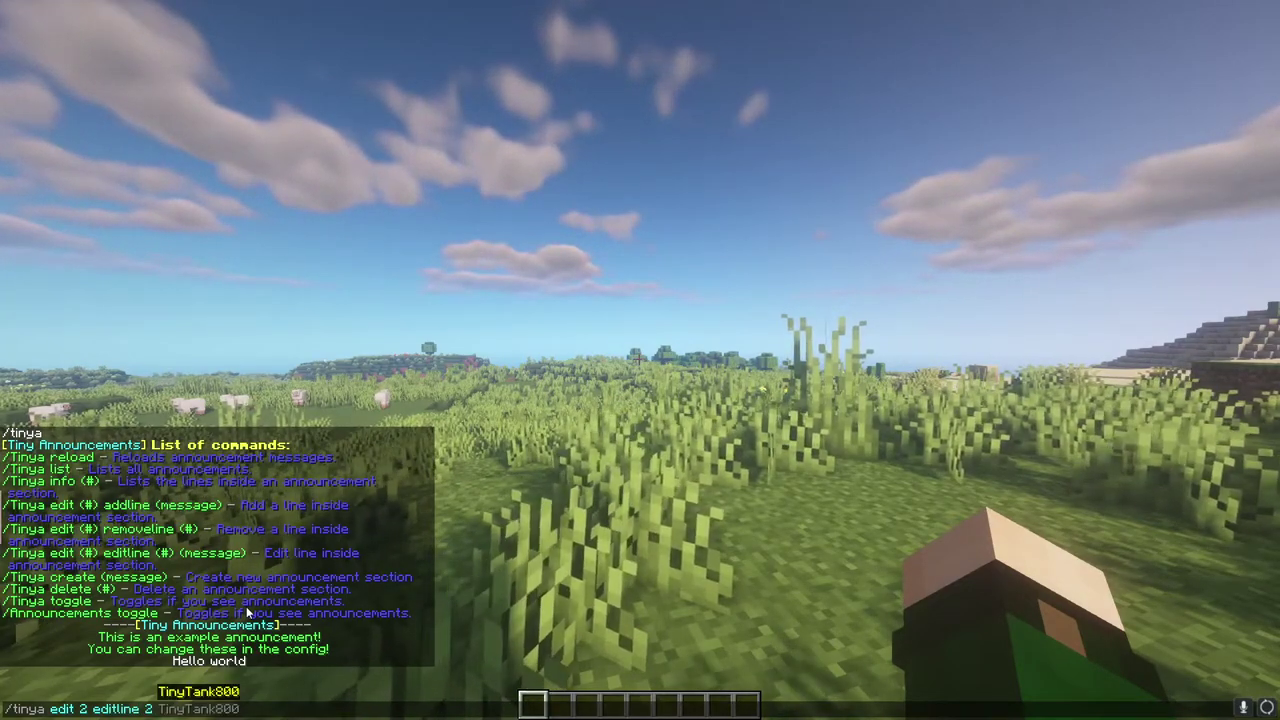
pyautogui.write('&Go')
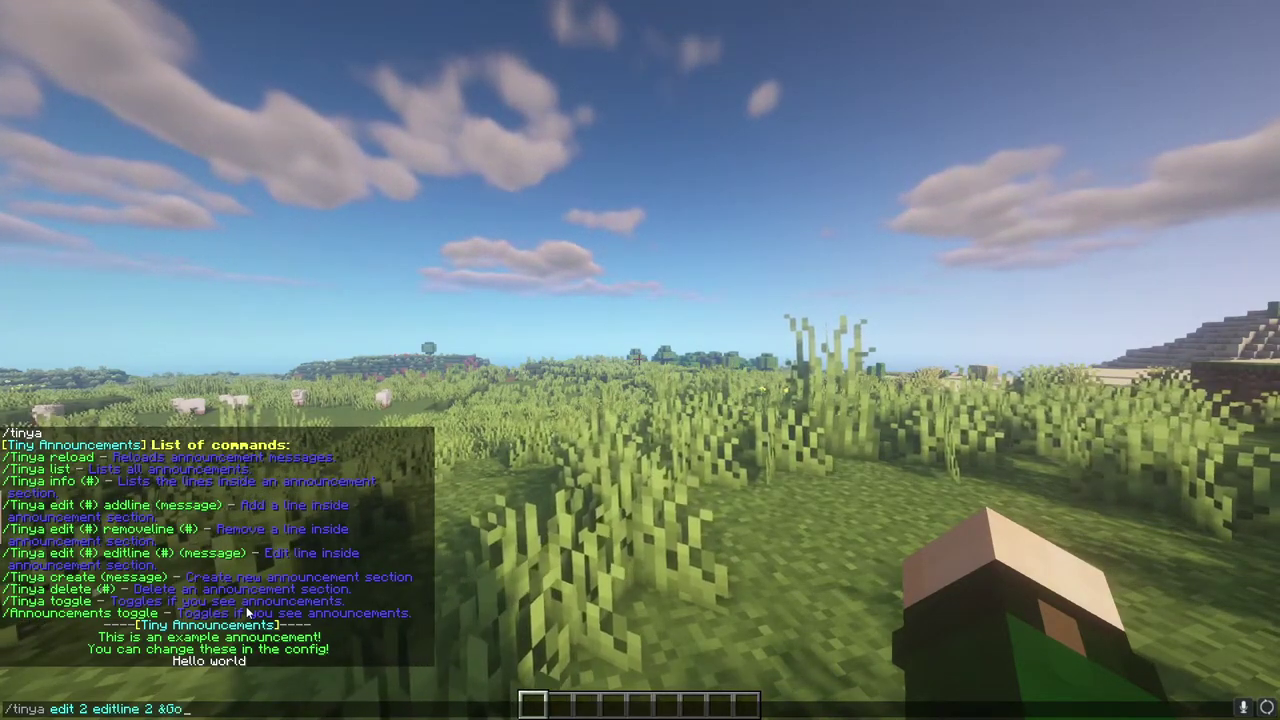
pyautogui.write('od morning')
pyautogui.hotkey('ctrl', 'Left')
pyautogui.hotkey('ctrl', 'Left')
pyautogui.press('Return')
pyautogui.write('/')
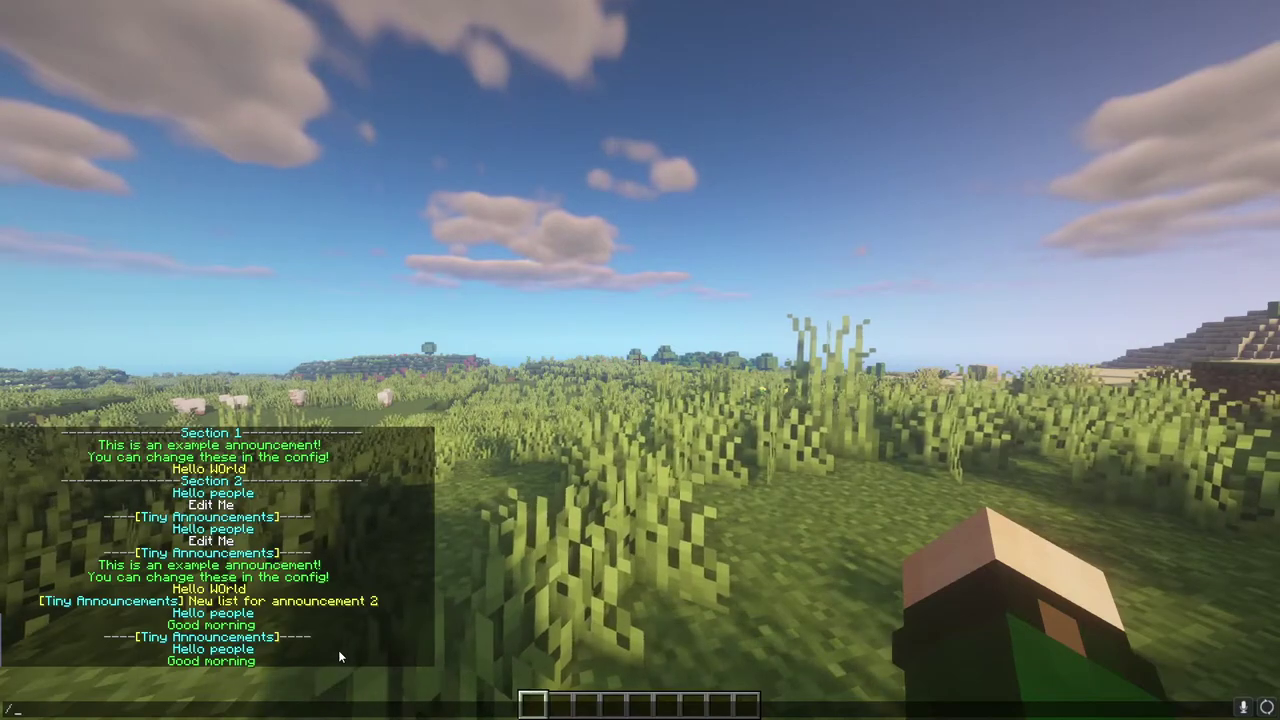
pyautogui.scroll(10, 338, 650)
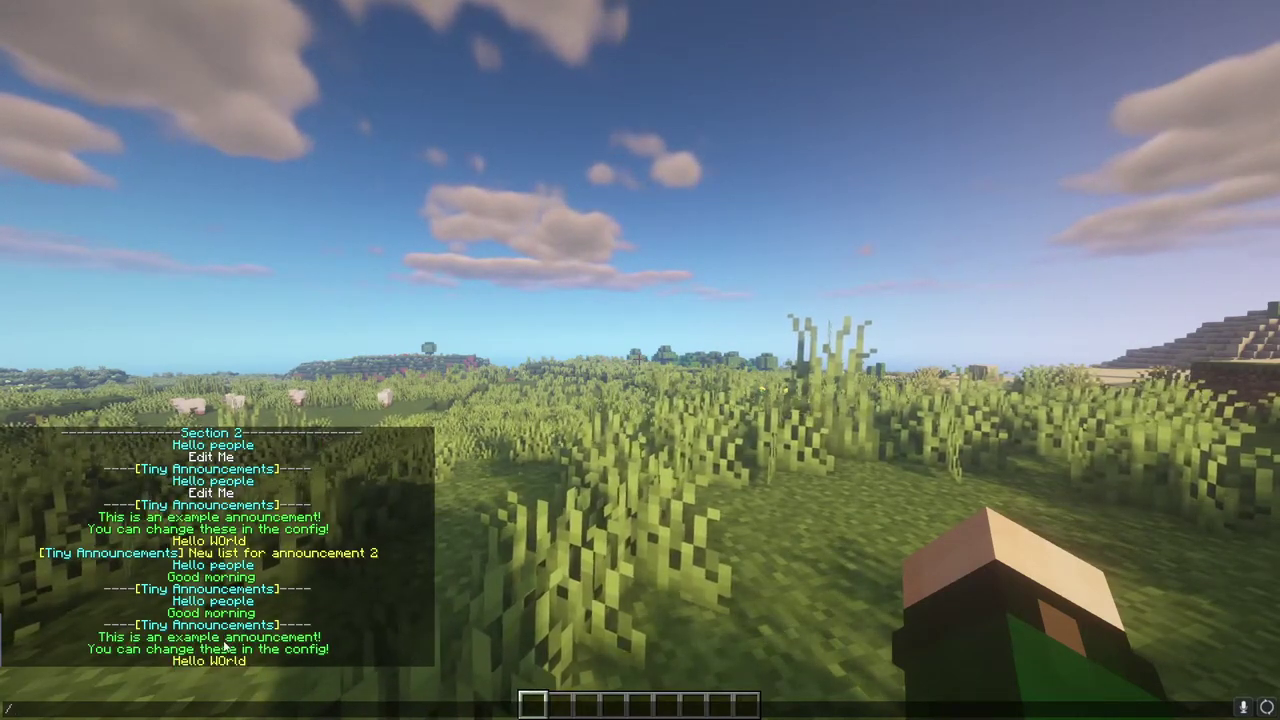
pyautogui.scroll(17, 212, 648)
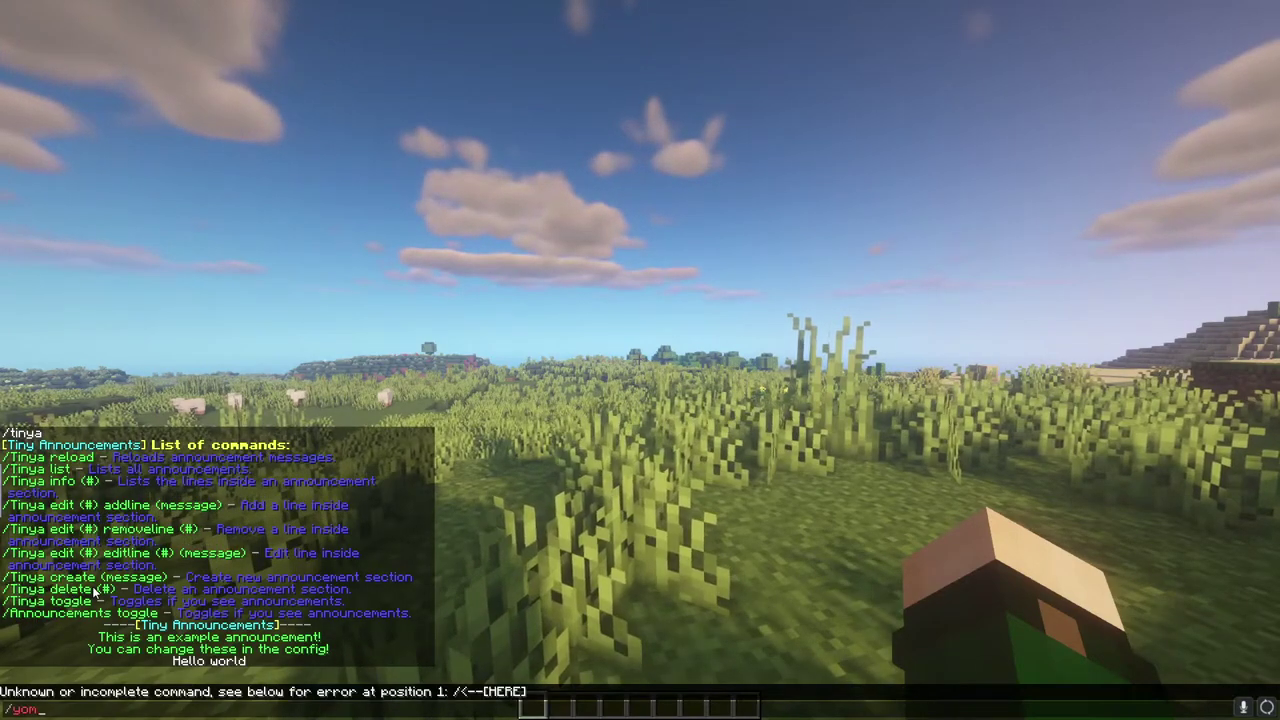
# Try deleting announcement section 2 with /tinya delete 2, which returns an error
pyautogui.press('BackSpace')
pyautogui.write('tinya ')
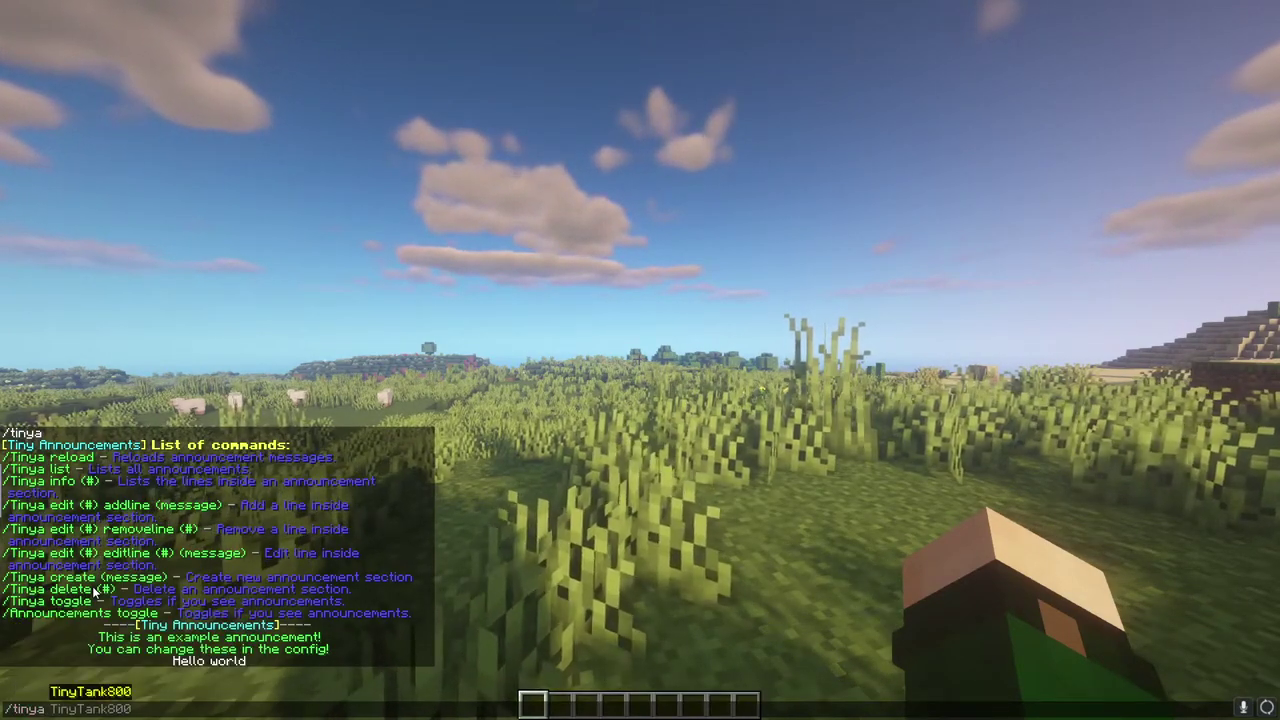
pyautogui.write('delete 1')
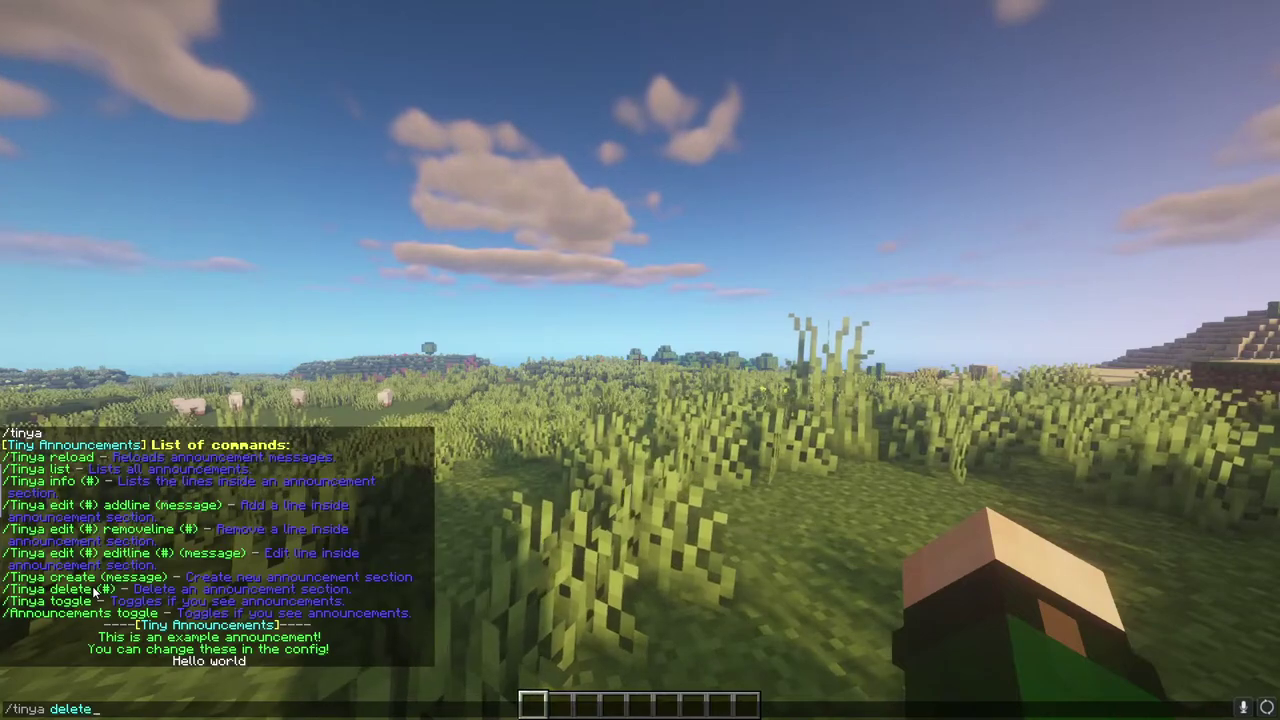
pyautogui.press('BackSpace')
pyautogui.write('2')
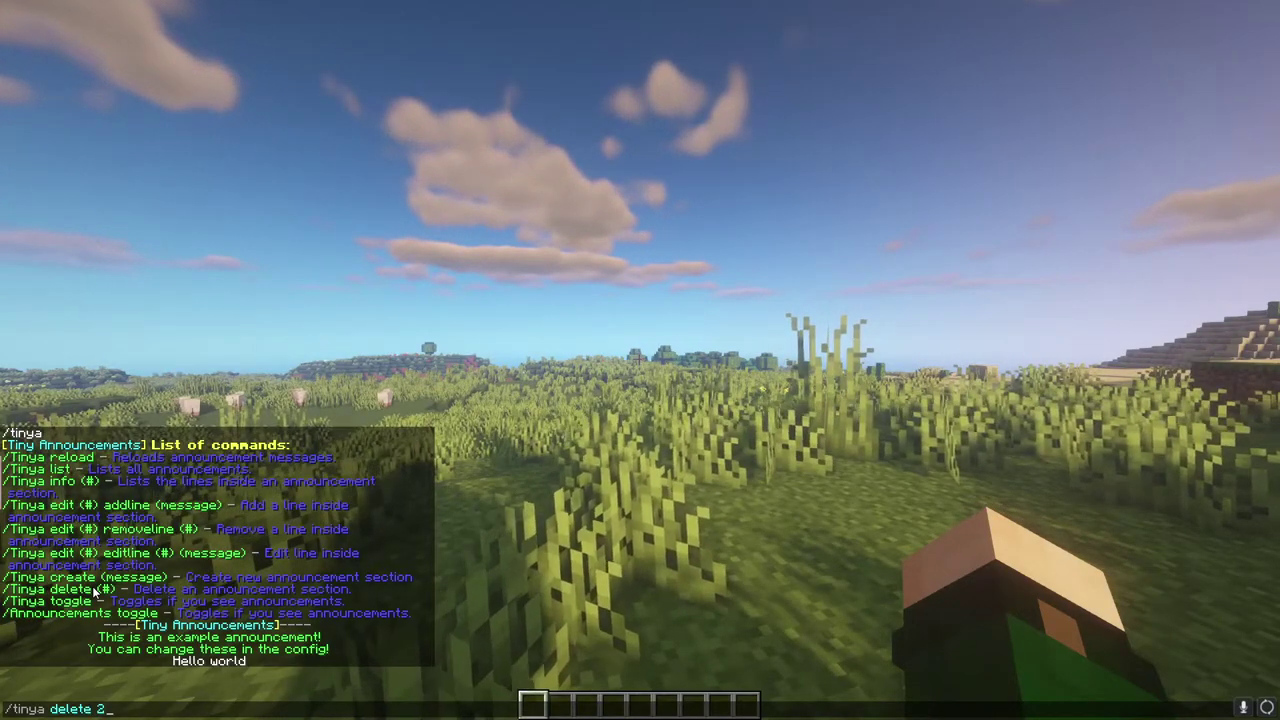
pyautogui.press('Return')
pyautogui.press('/')
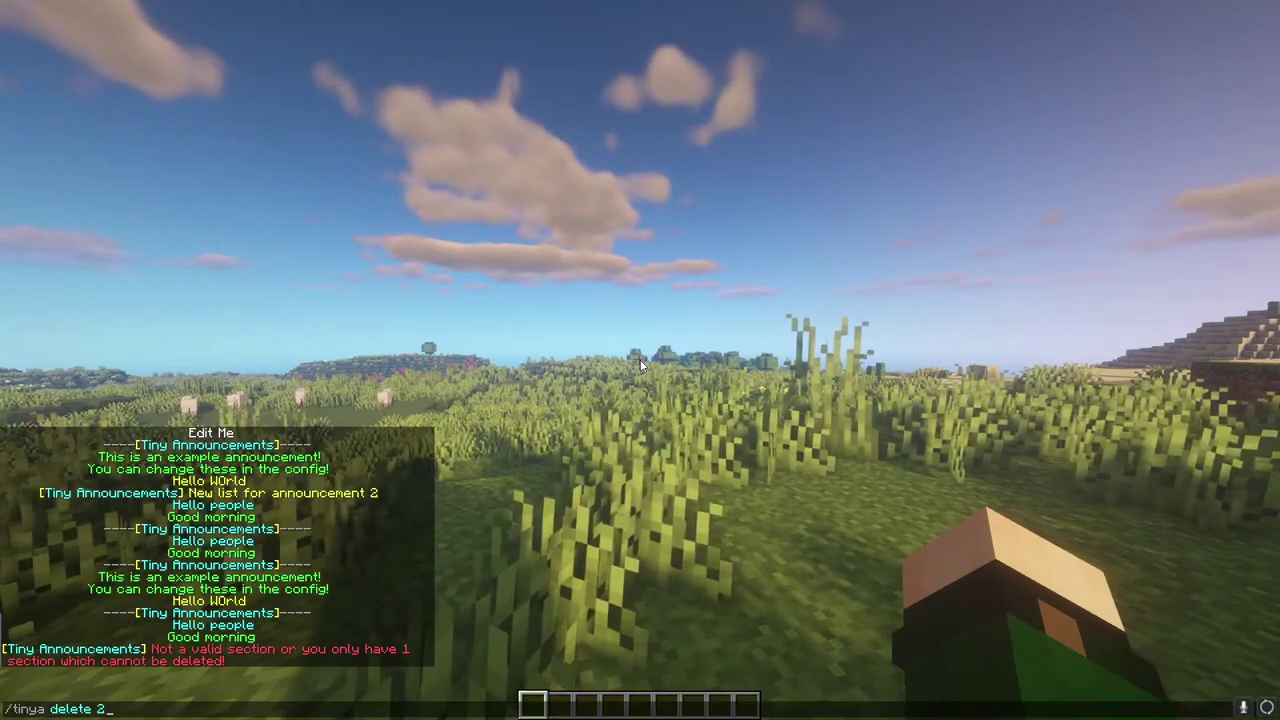
# Delete announcement section 1 with /tinya delete 1 and review the remaining announcements
pyautogui.press('BackSpace')
pyautogui.write('1')
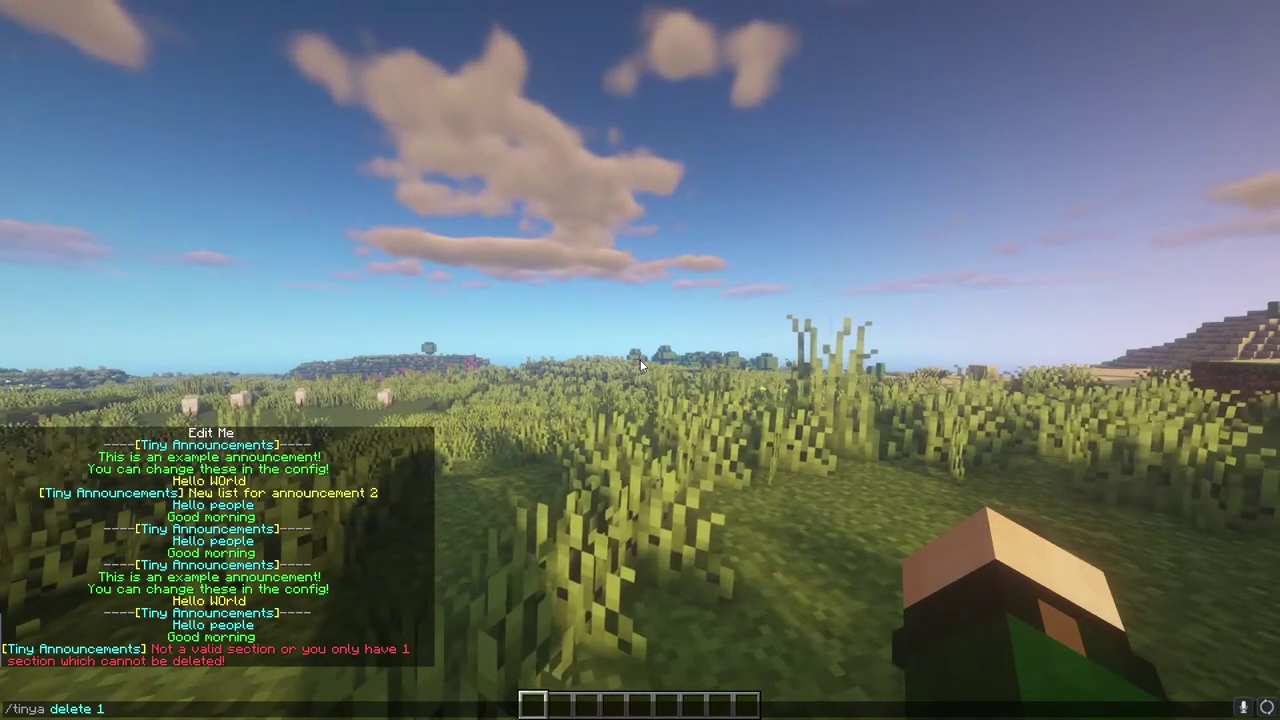
pyautogui.press('Return')
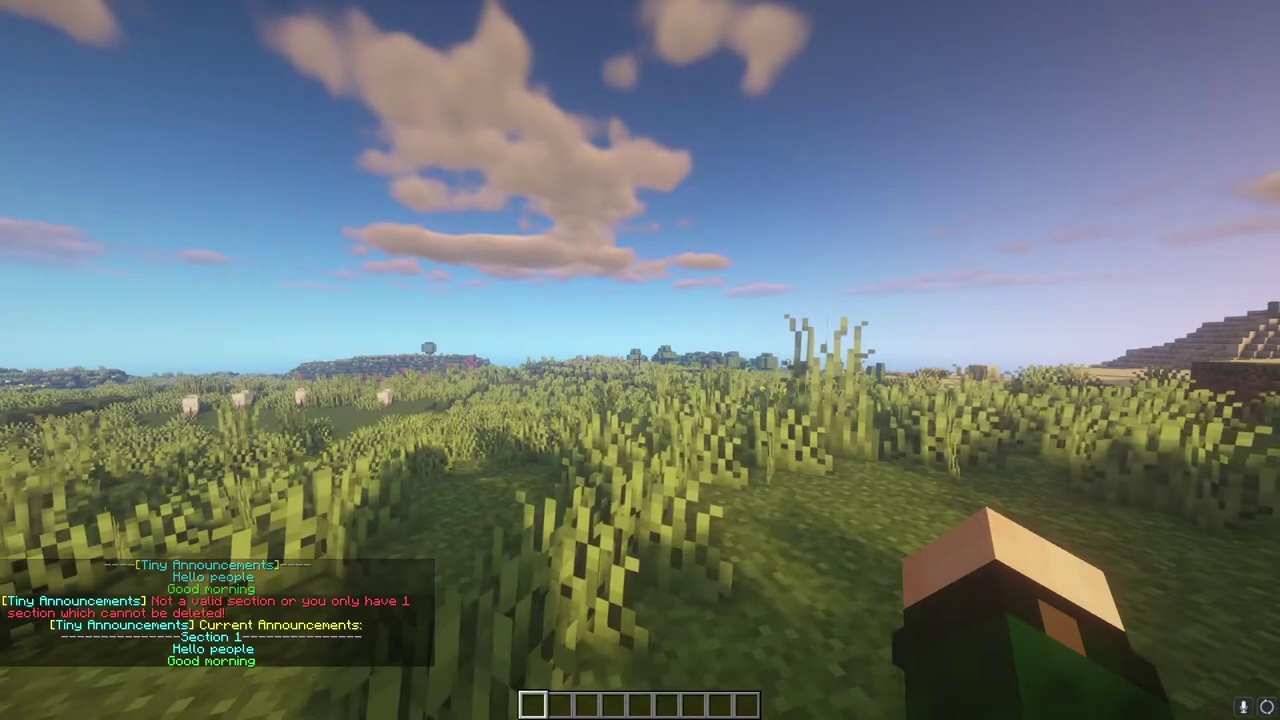
pyautogui.press('t')
pyautogui.press('Up')
pyautogui.scroll(2, 290, 568)
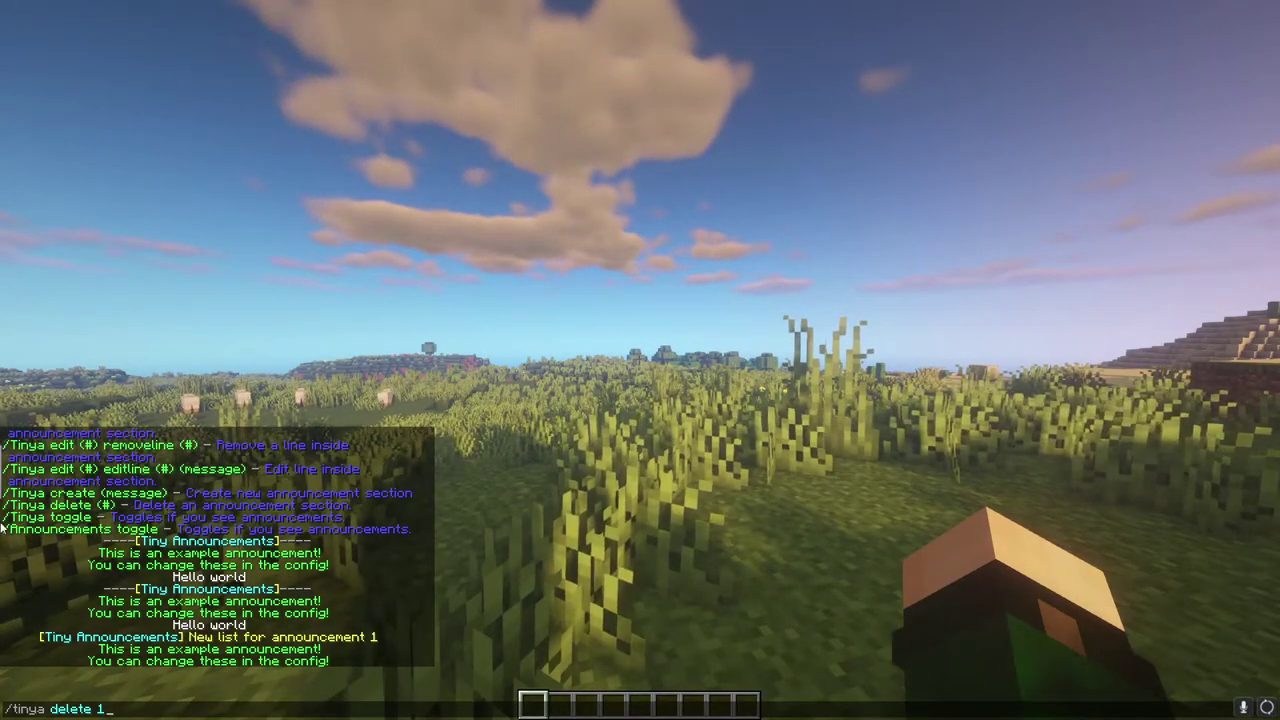
pyautogui.press('BackSpace')
pyautogui.press('BackSpace')
pyautogui.press('BackSpace')
pyautogui.press('BackSpace')
pyautogui.press('BackSpace')
pyautogui.press('BackSpace')
pyautogui.press('BackSpace')
pyautogui.press('BackSpace')
pyautogui.press('BackSpace')
pyautogui.press('BackSpace')
pyautogui.press('BackSpace')
pyautogui.press('BackSpace')
pyautogui.press('BackSpace')
pyautogui.press('BackSpace')
pyautogui.press('BackSpace')
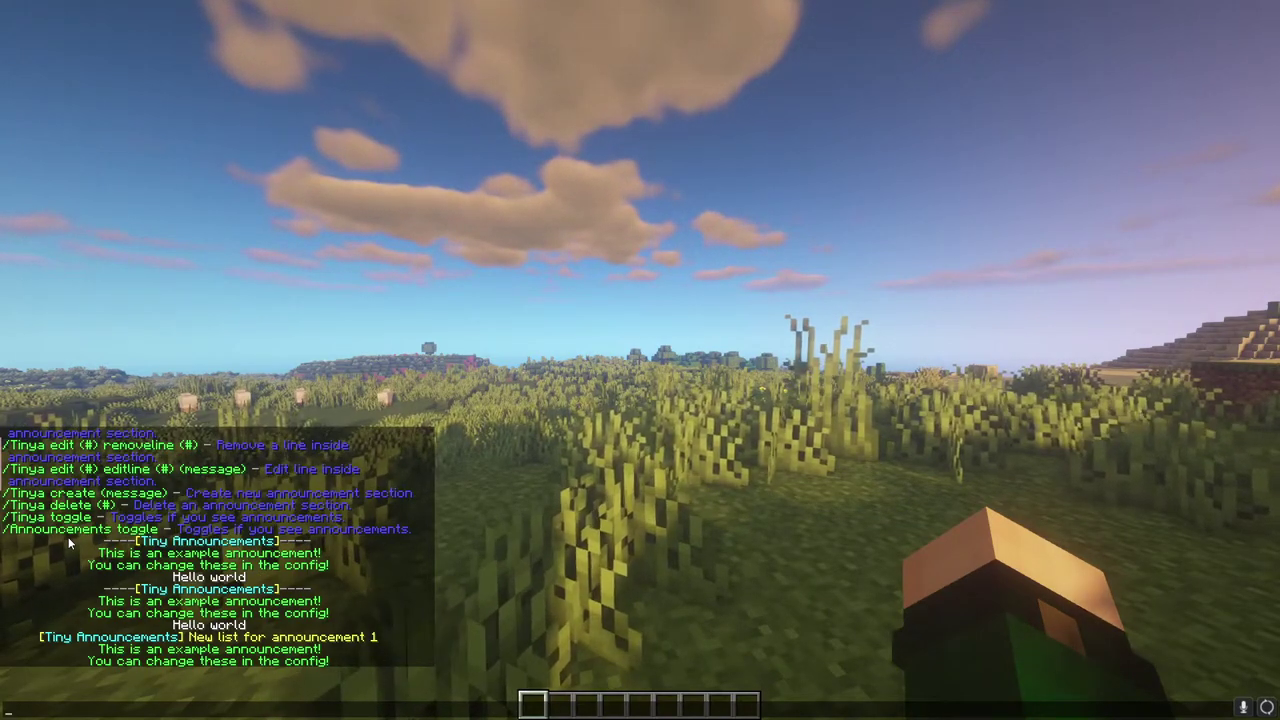
# Toggle announcements off and back on with /tinya toggle
pyautogui.write('/tinya toggle')
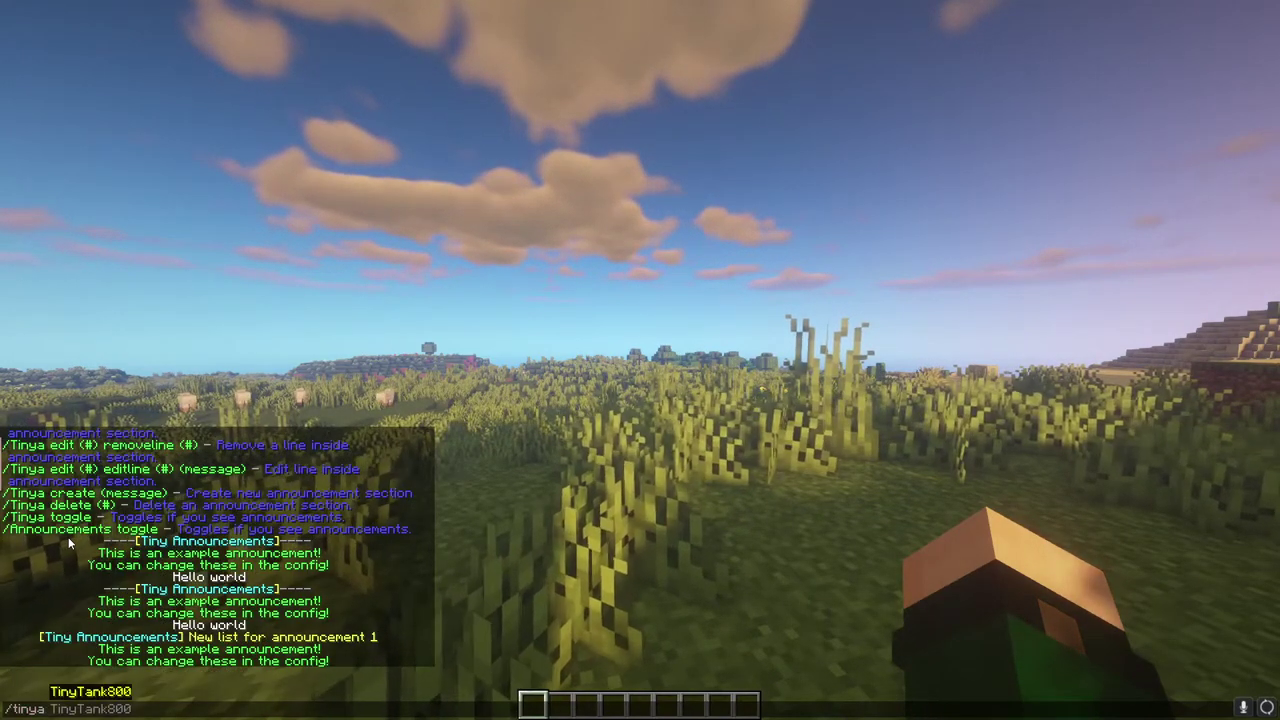
pyautogui.press('Return')
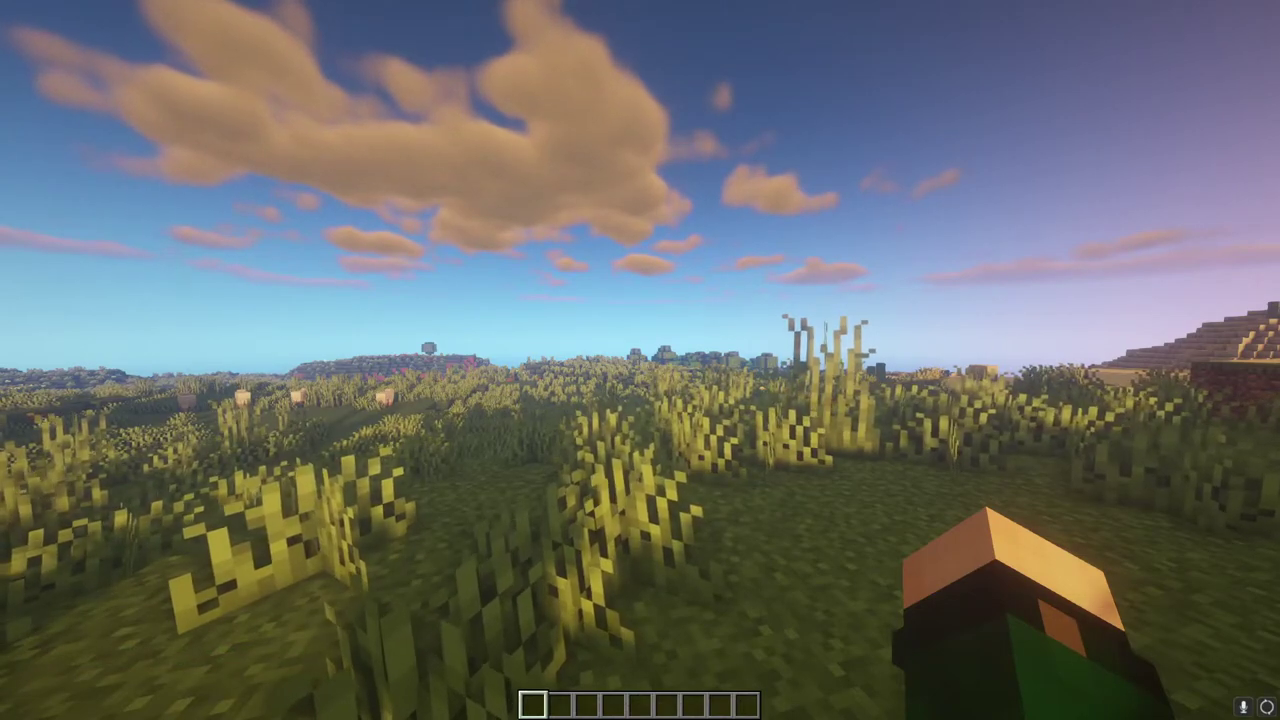
pyautogui.press('/')
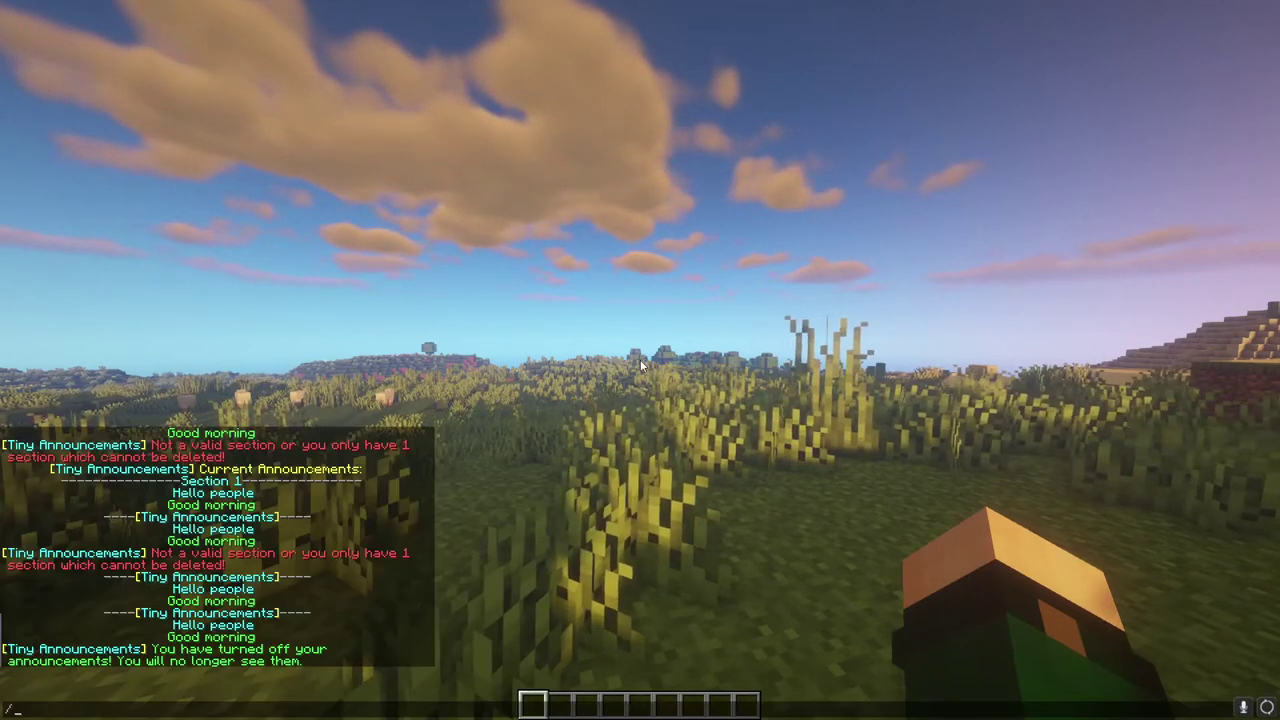
pyautogui.press('Return')
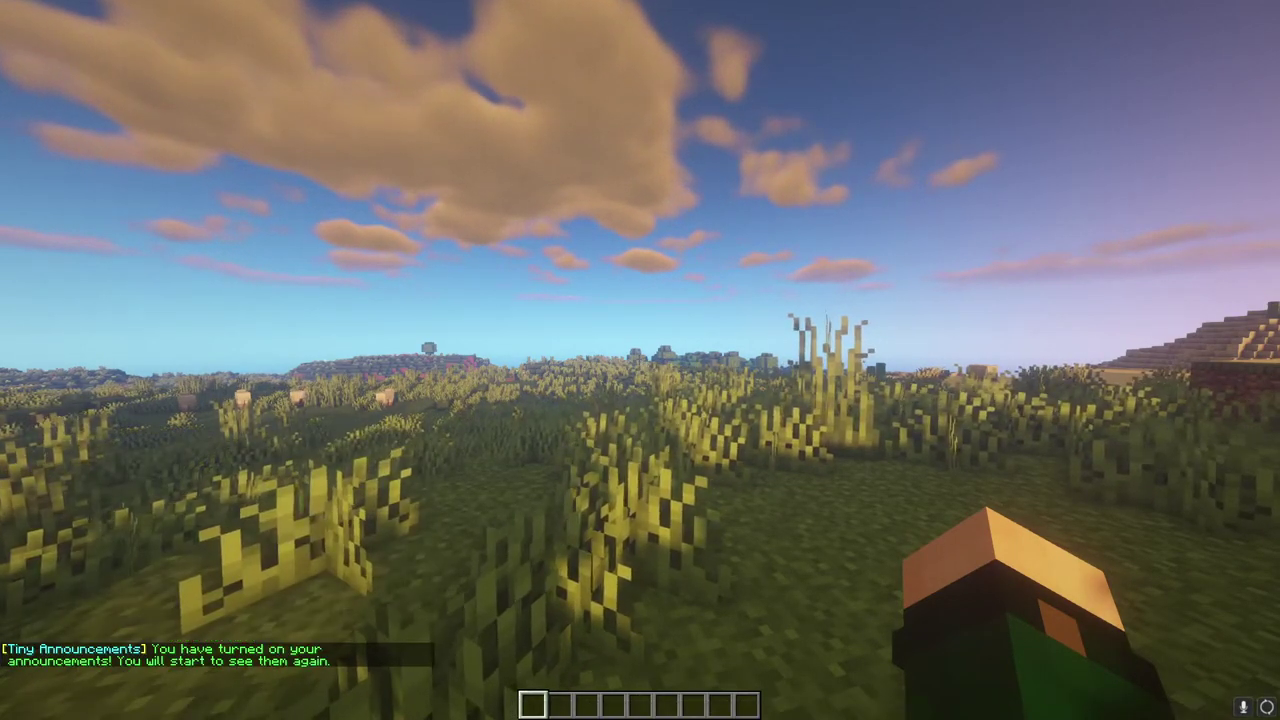
# Start an /announcements toggle command, then erase it unsent
pyautogui.press('/')
pyautogui.press('Up')
pyautogui.press('BackSpace')
pyautogui.press('BackSpace')
pyautogui.press('BackSpace')
pyautogui.press('BackSpace')
pyautogui.press('BackSpace')
pyautogui.press('BackSpace')
pyautogui.press('BackSpace')
pyautogui.press('BackSpace')
pyautogui.press('BackSpace')
pyautogui.press('BackSpace')
pyautogui.press('BackSpace')
pyautogui.press('BackSpace')
pyautogui.write('an')
pyautogui.press('Tab')
pyautogui.write('toggle')
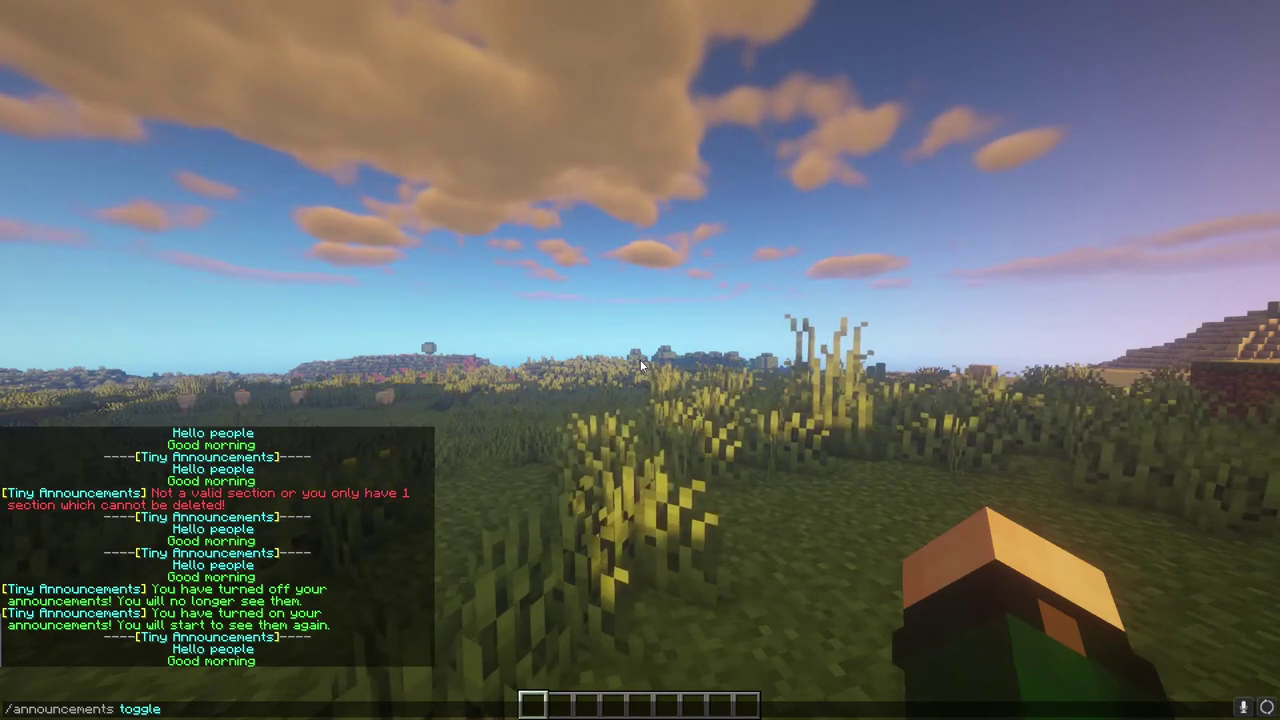
pyautogui.press('BackSpace')
pyautogui.press('BackSpace')
pyautogui.press('BackSpace')
pyautogui.press('BackSpace')
pyautogui.press('BackSpace')
pyautogui.press('BackSpace')
pyautogui.press('BackSpace')
pyautogui.press('BackSpace')
pyautogui.press('BackSpace')
pyautogui.press('BackSpace')
pyautogui.press('BackSpace')
pyautogui.press('BackSpace')
pyautogui.press('BackSpace')
pyautogui.press('BackSpace')
pyautogui.press('BackSpace')
pyautogui.press('BackSpace')
pyautogui.press('BackSpace')
pyautogui.press('BackSpace')
pyautogui.press('BackSpace')
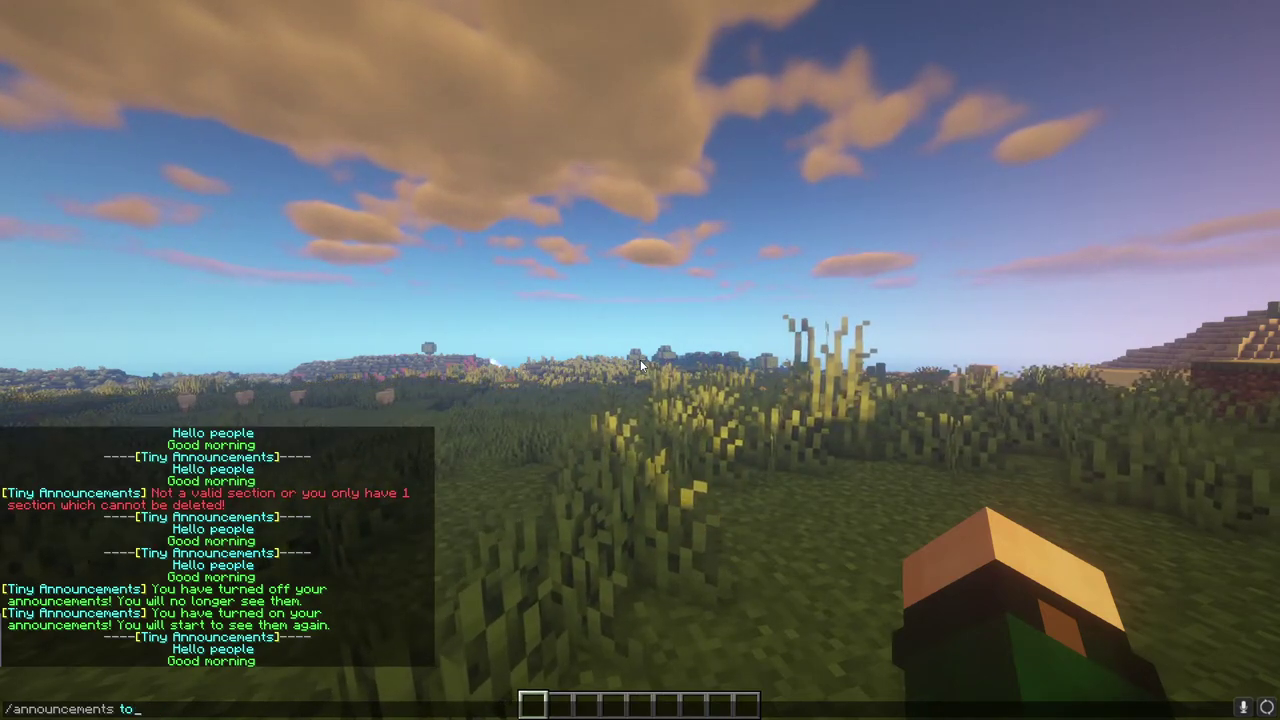
pyautogui.press('BackSpace')
pyautogui.press('BackSpace')
# Open plugins > TinyAnnouncements > toggle.yml in Notepad++ from File Explorer
pyautogui.press('Escape')
pyautogui.hotkey('alt', 'Tab')
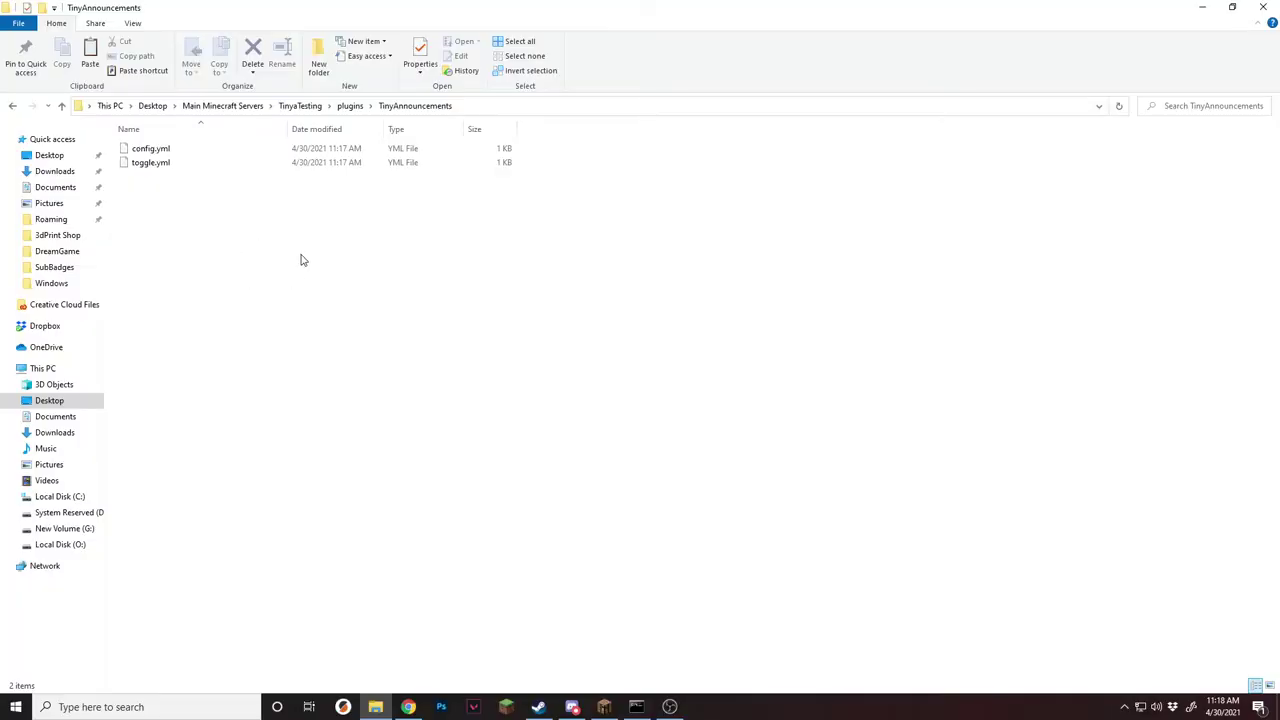
pyautogui.click(348, 106)
pyautogui.doubleClick(193, 168)
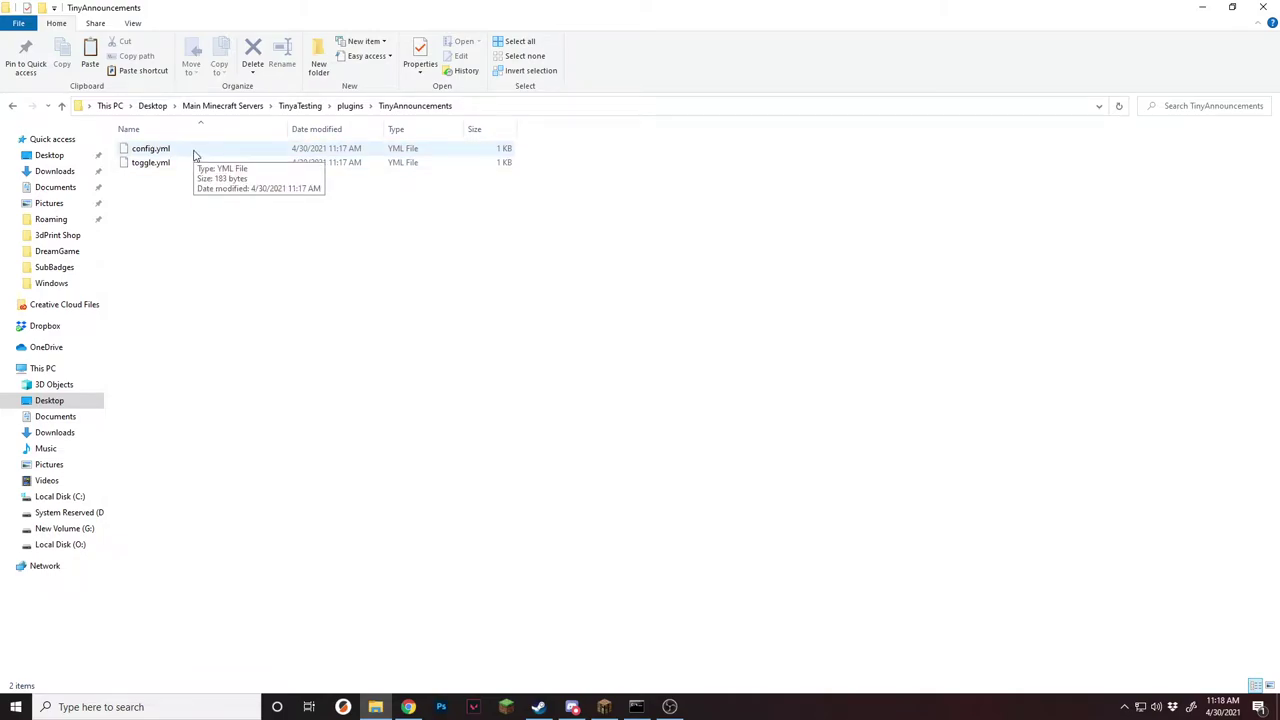
pyautogui.rightClick(177, 165)
pyautogui.click(188, 208)
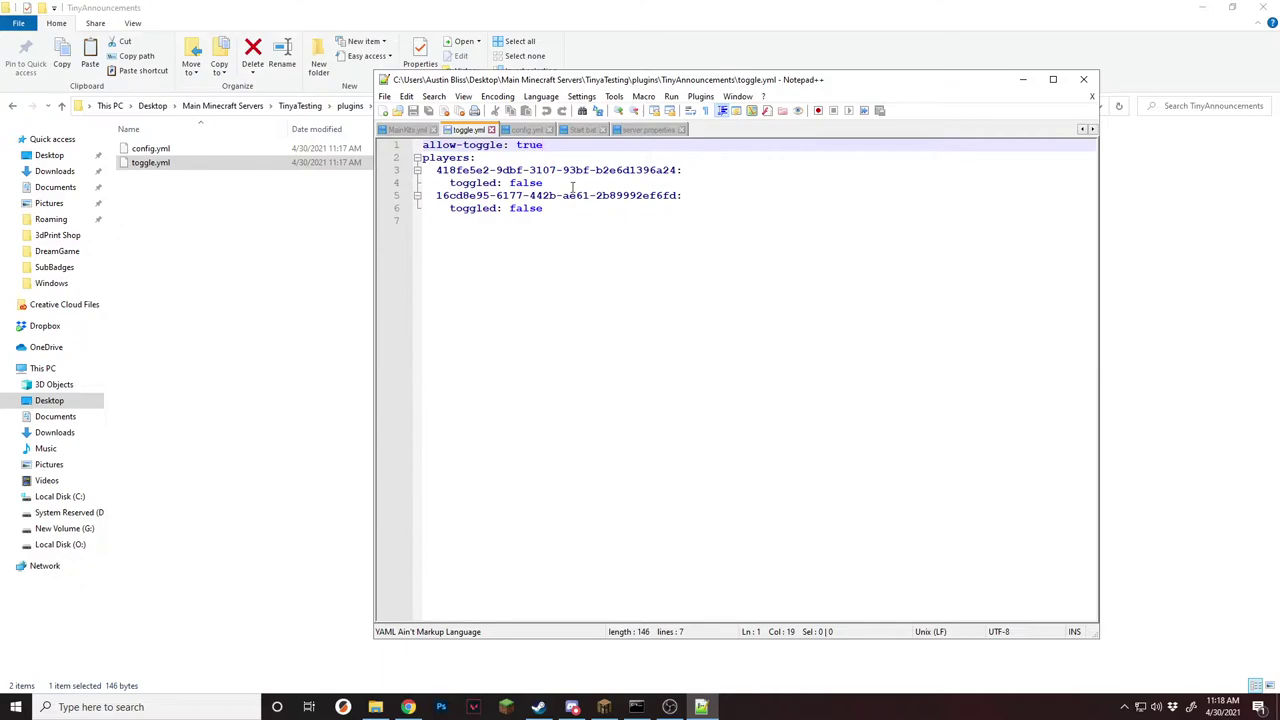
# Highlight the player entries, toggled: false and allow-toggle: true in toggle.yml, then close it
pyautogui.moveTo(571, 212); pyautogui.dragTo(430, 170)
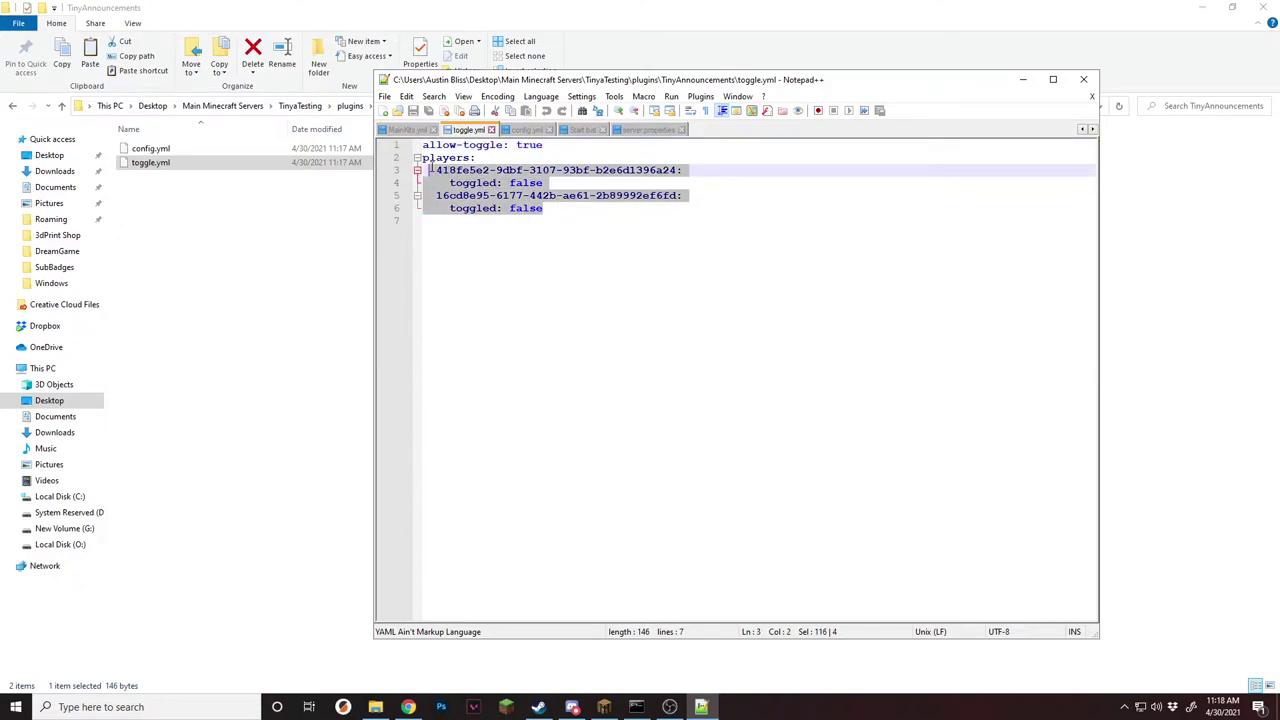
pyautogui.click(624, 170)
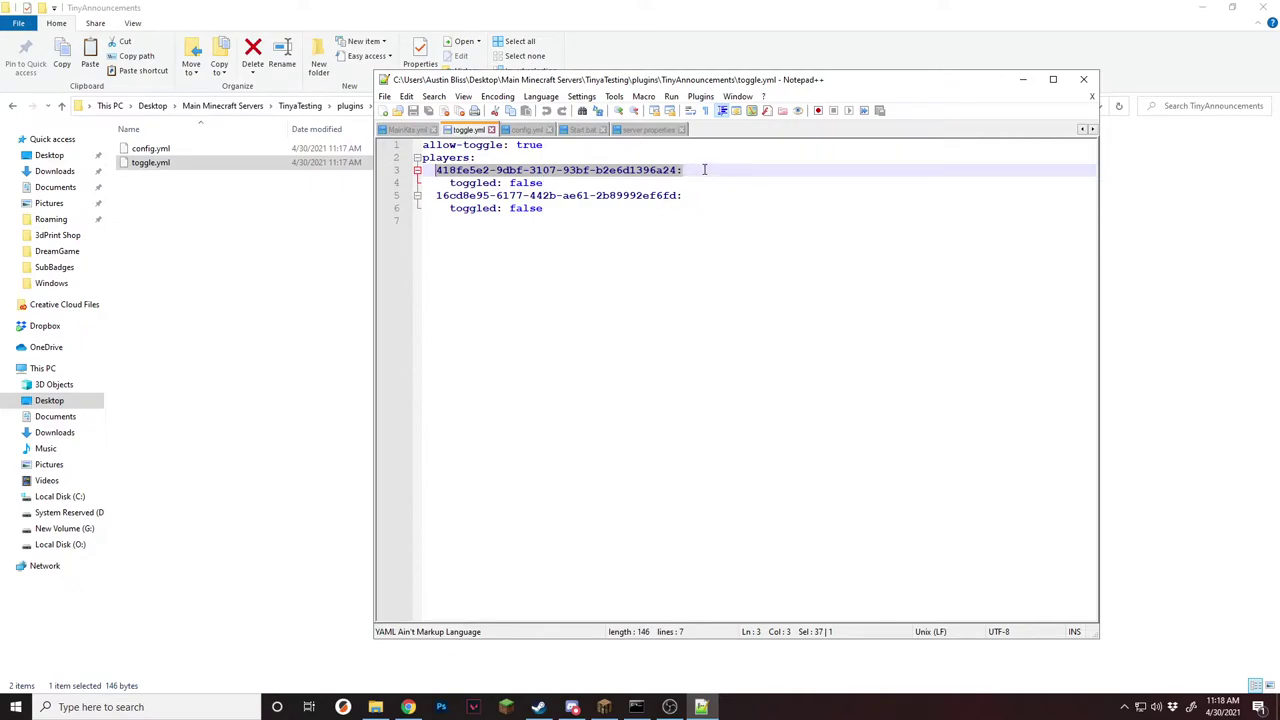
pyautogui.moveTo(543, 183); pyautogui.dragTo(450, 184)
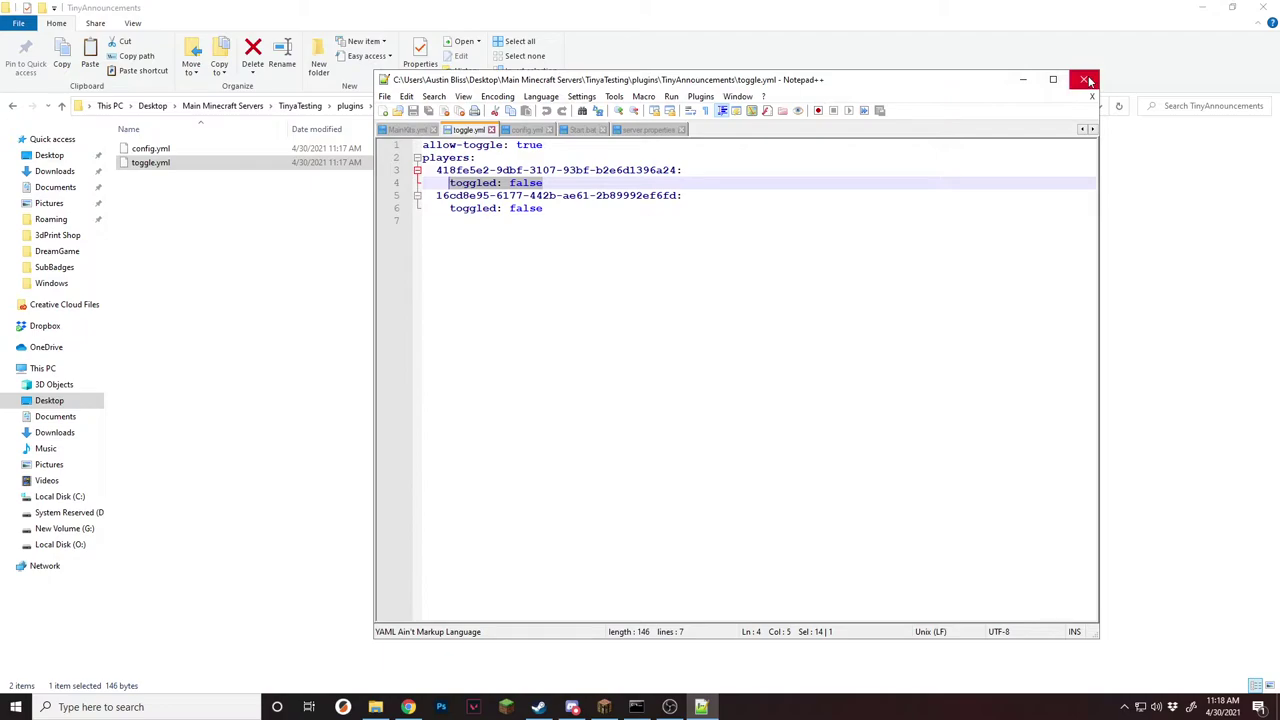
pyautogui.moveTo(575, 216); pyautogui.dragTo(436, 172)
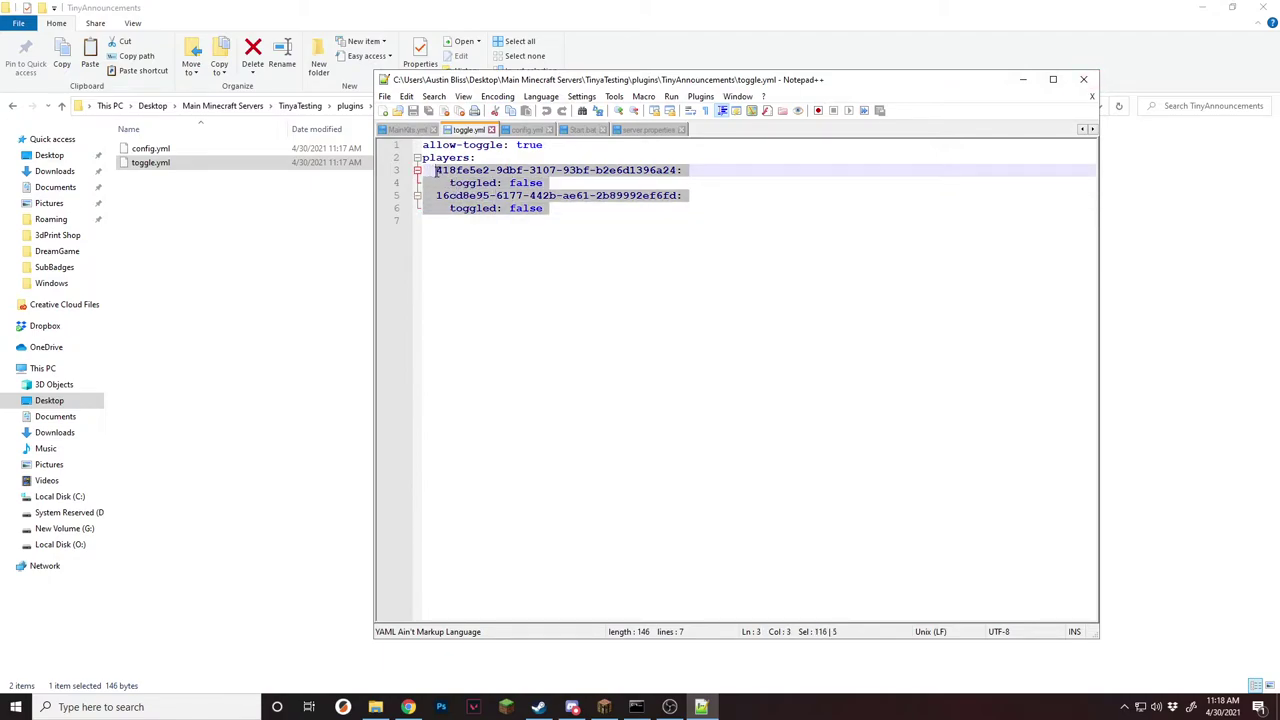
pyautogui.moveTo(570, 145); pyautogui.dragTo(341, 145)
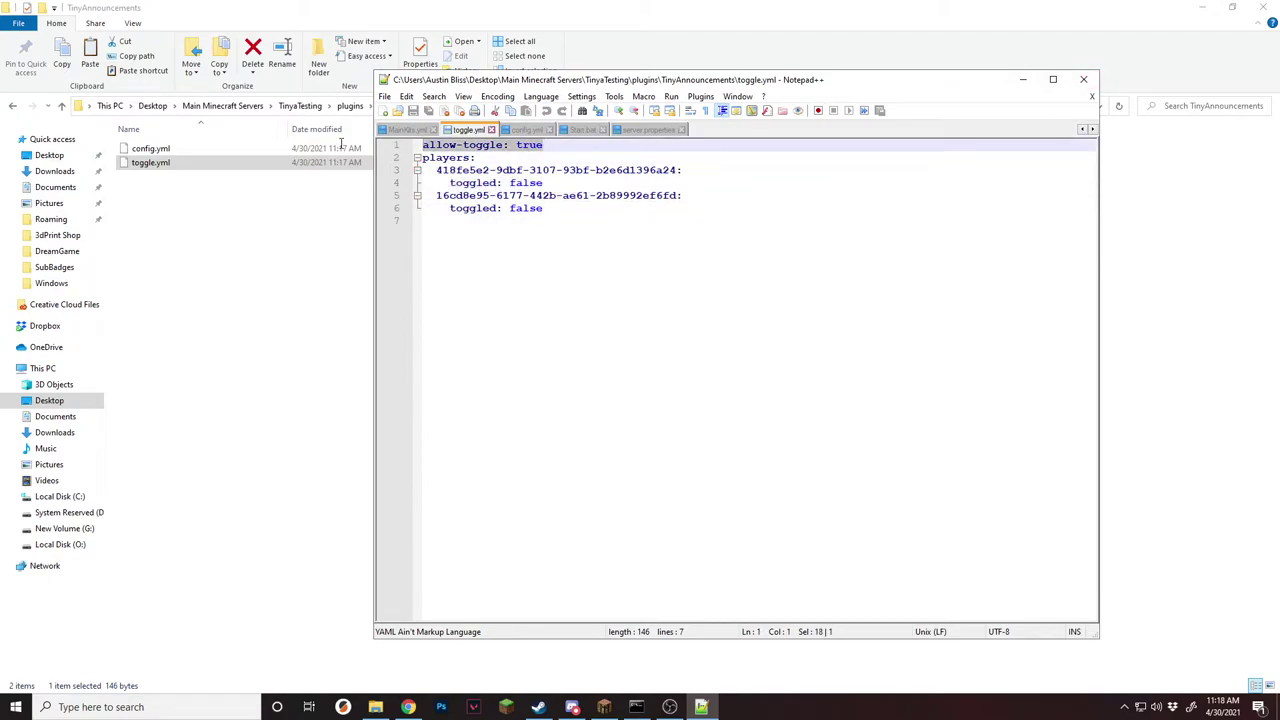
pyautogui.click(1085, 79)
pyautogui.click(222, 150)
# Open config.yml in Notepad++ and highlight the prefix and disable-prefix: false settings
pyautogui.rightClick(222, 150)
pyautogui.click(125, 189)
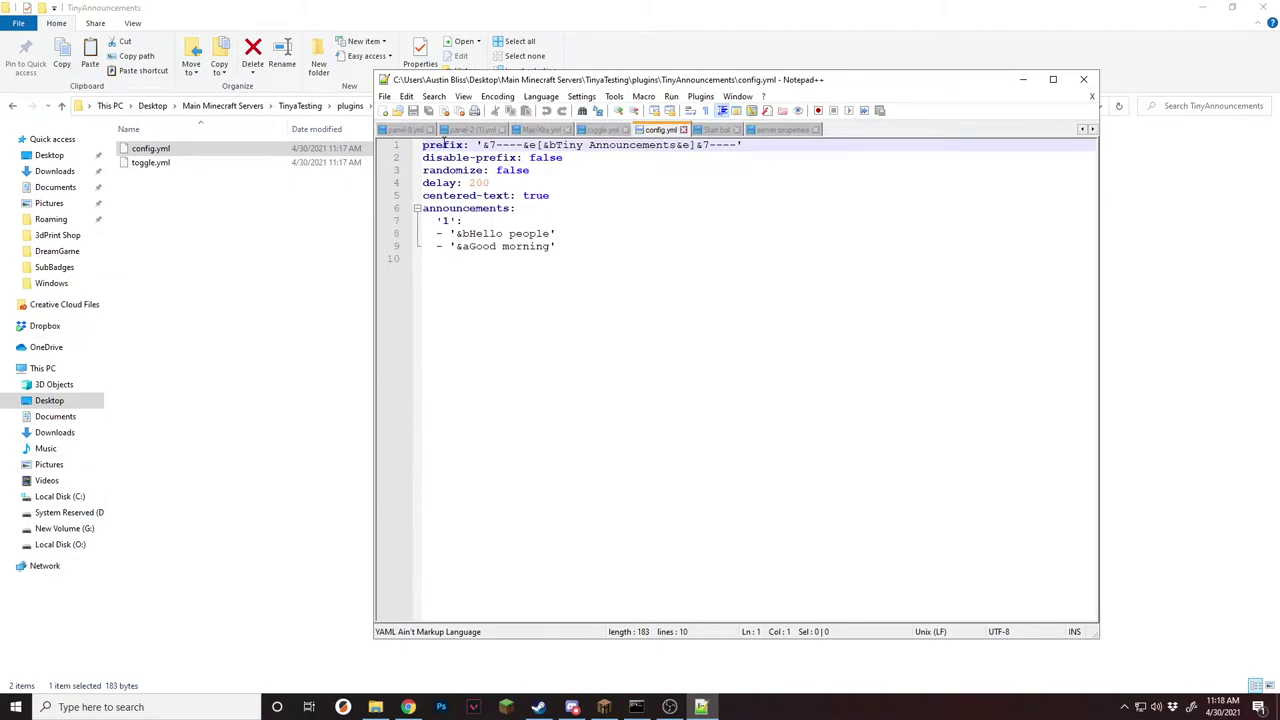
pyautogui.moveTo(760, 145); pyautogui.dragTo(488, 140)
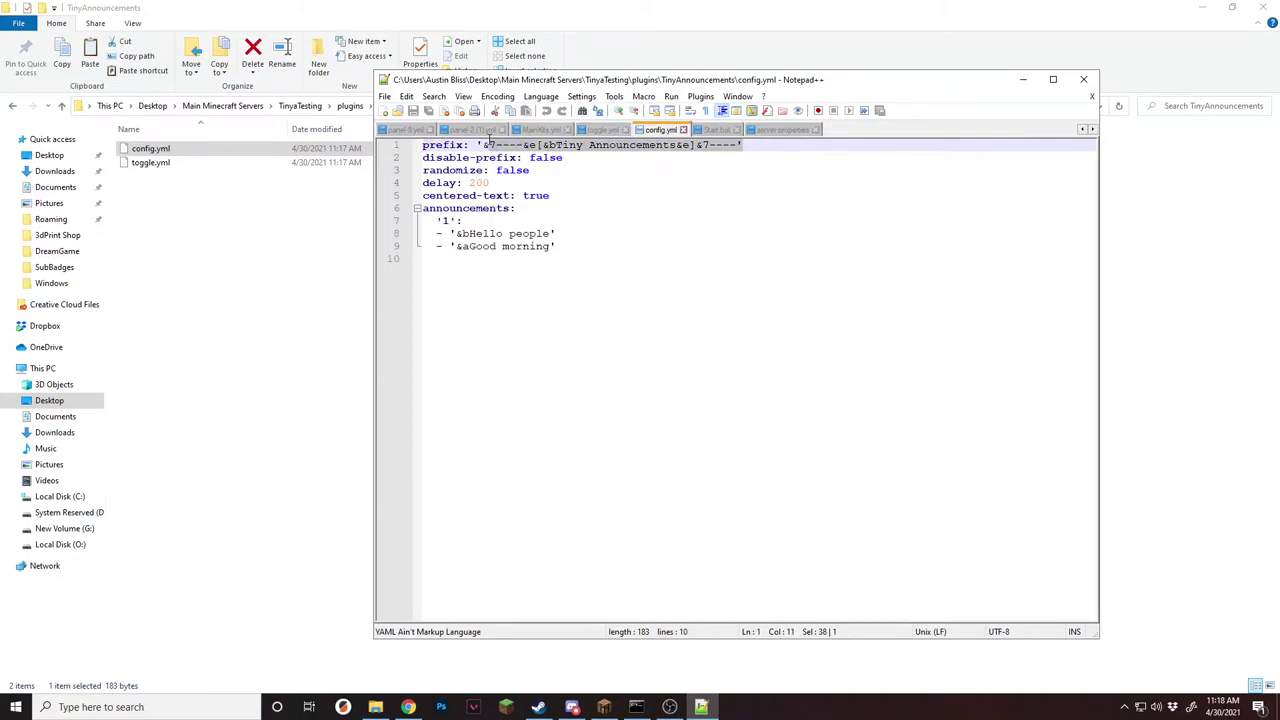
pyautogui.moveTo(565, 158); pyautogui.dragTo(422, 158)
pyautogui.moveTo(773, 144); pyautogui.dragTo(418, 146)
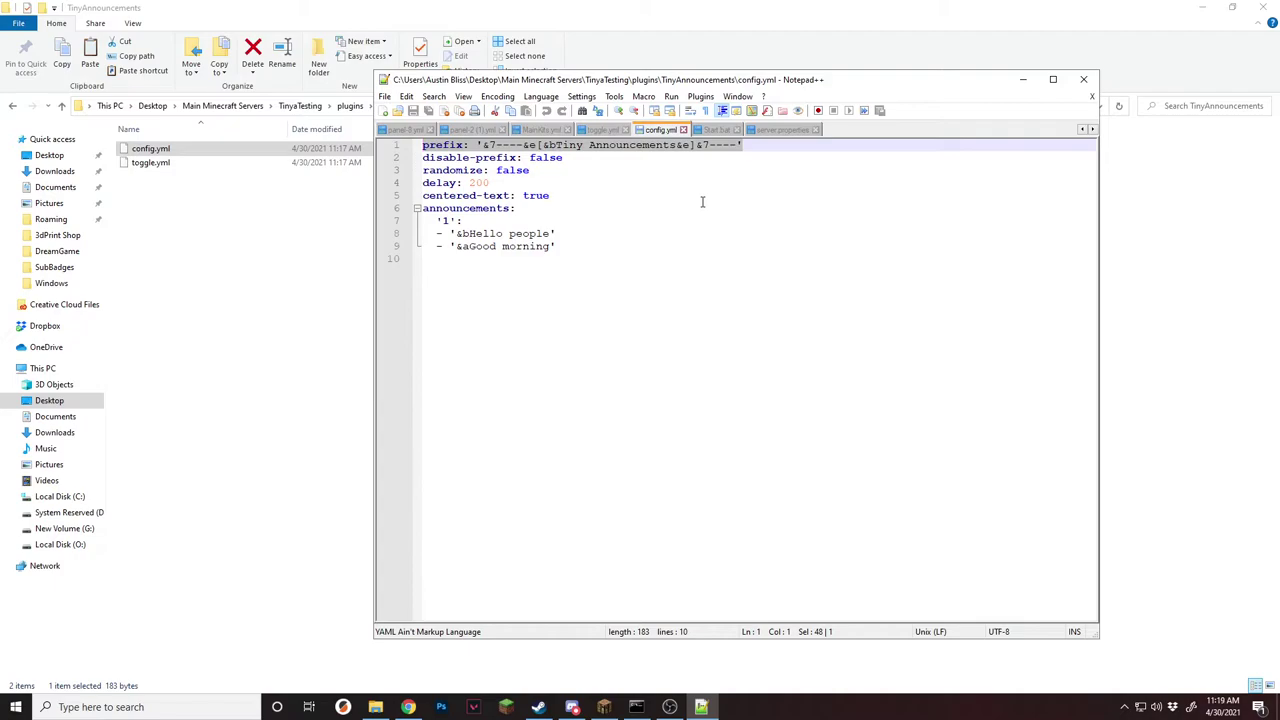
pyautogui.moveTo(587, 163); pyautogui.dragTo(529, 160)
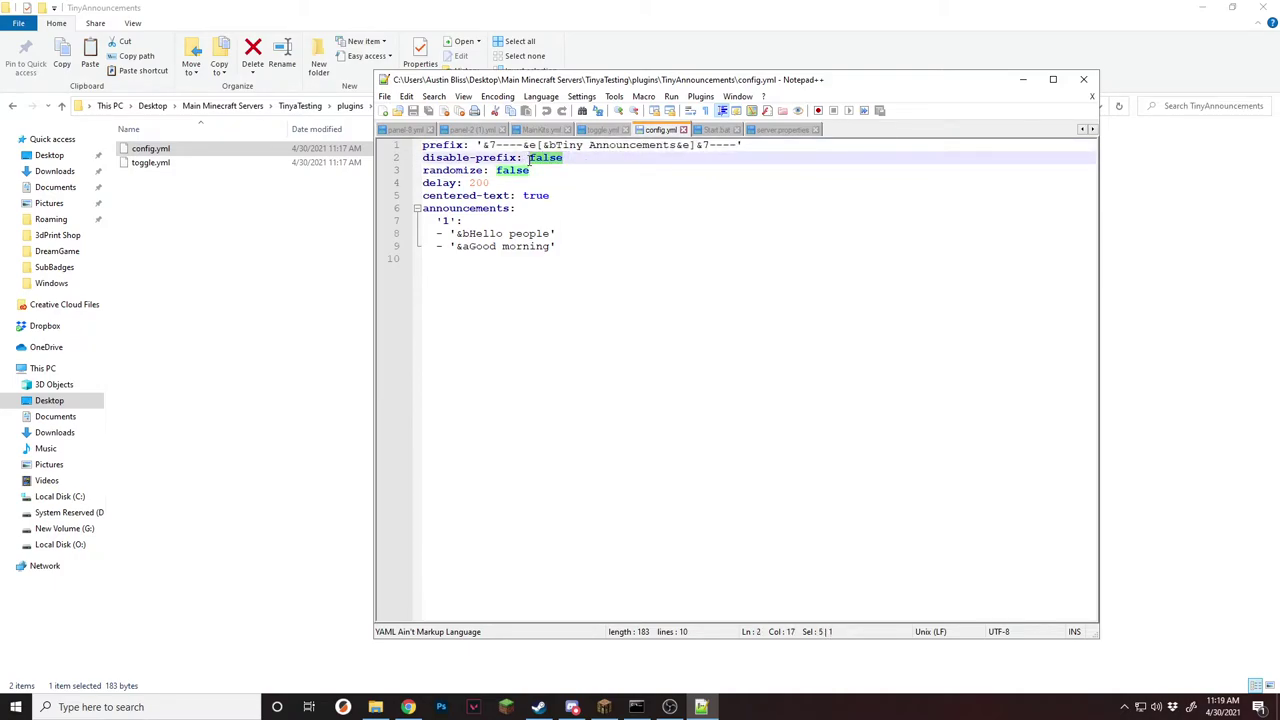
pyautogui.click(640, 160)
pyautogui.moveTo(742, 148); pyautogui.dragTo(380, 148)
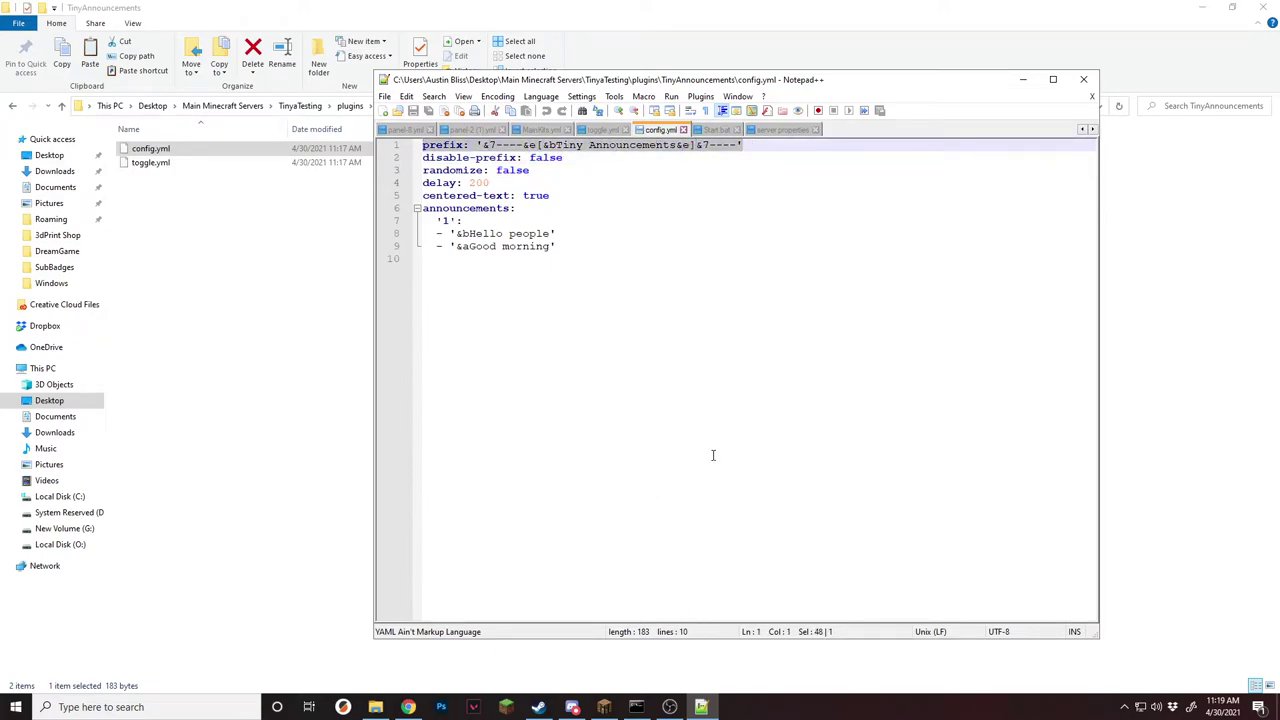
# Highlight the randomize: false, delay: 200 and centered-text: true lines
pyautogui.moveTo(571, 168); pyautogui.dragTo(354, 165)
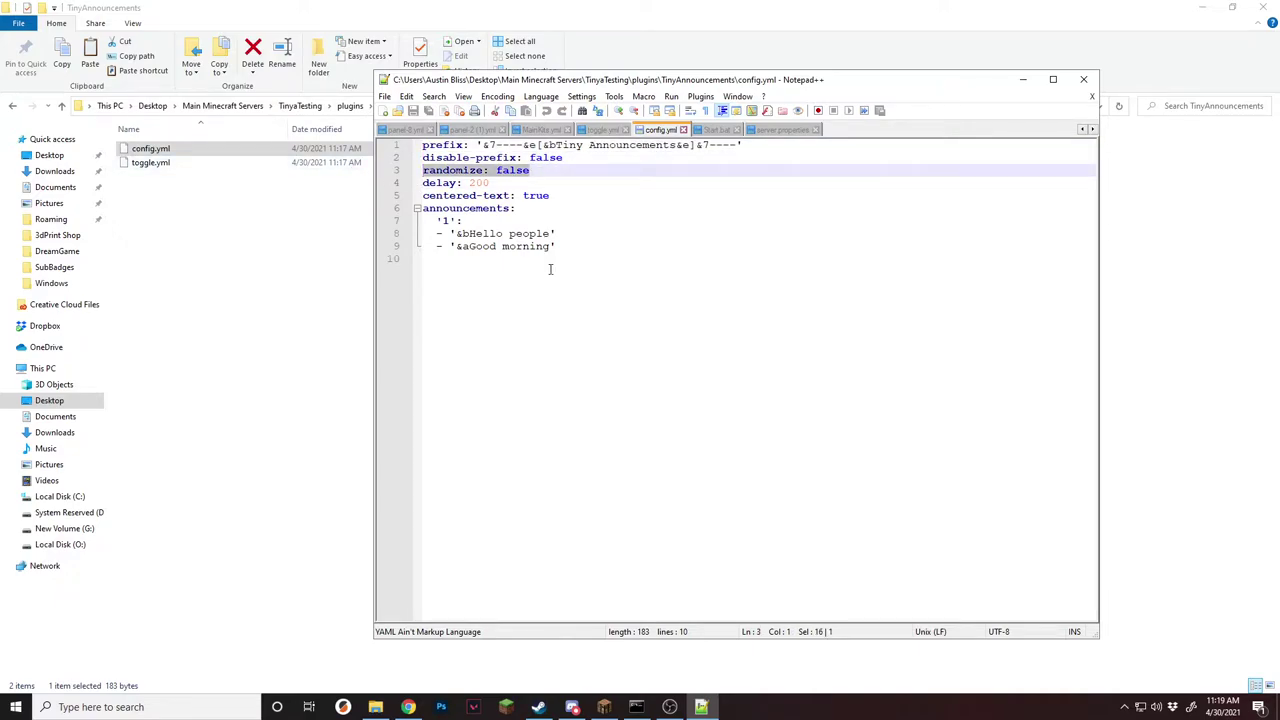
pyautogui.moveTo(565, 176); pyautogui.dragTo(402, 176)
pyautogui.moveTo(505, 184); pyautogui.dragTo(309, 177)
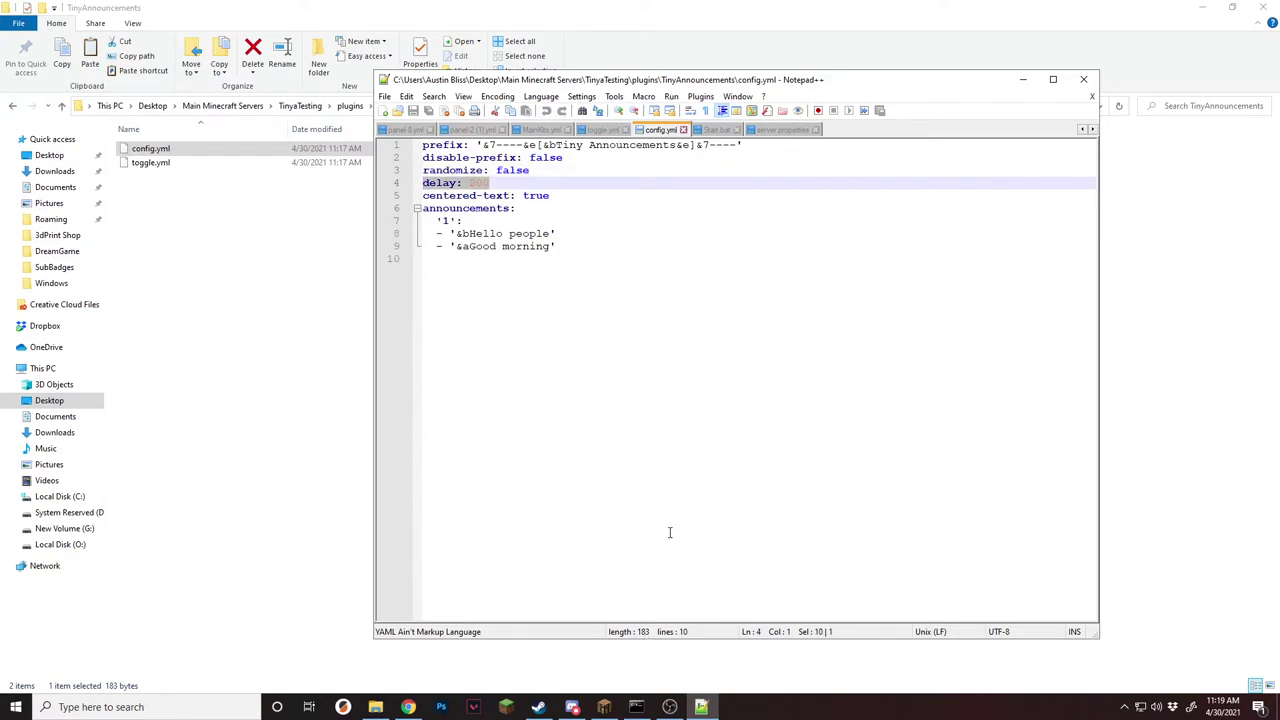
pyautogui.click(561, 194)
pyautogui.press('Up')
pyautogui.hotkey('shift', 'Home')
pyautogui.click(580, 195)
pyautogui.hotkey('shift', 'Right')
pyautogui.hotkey('shift', 'Up')
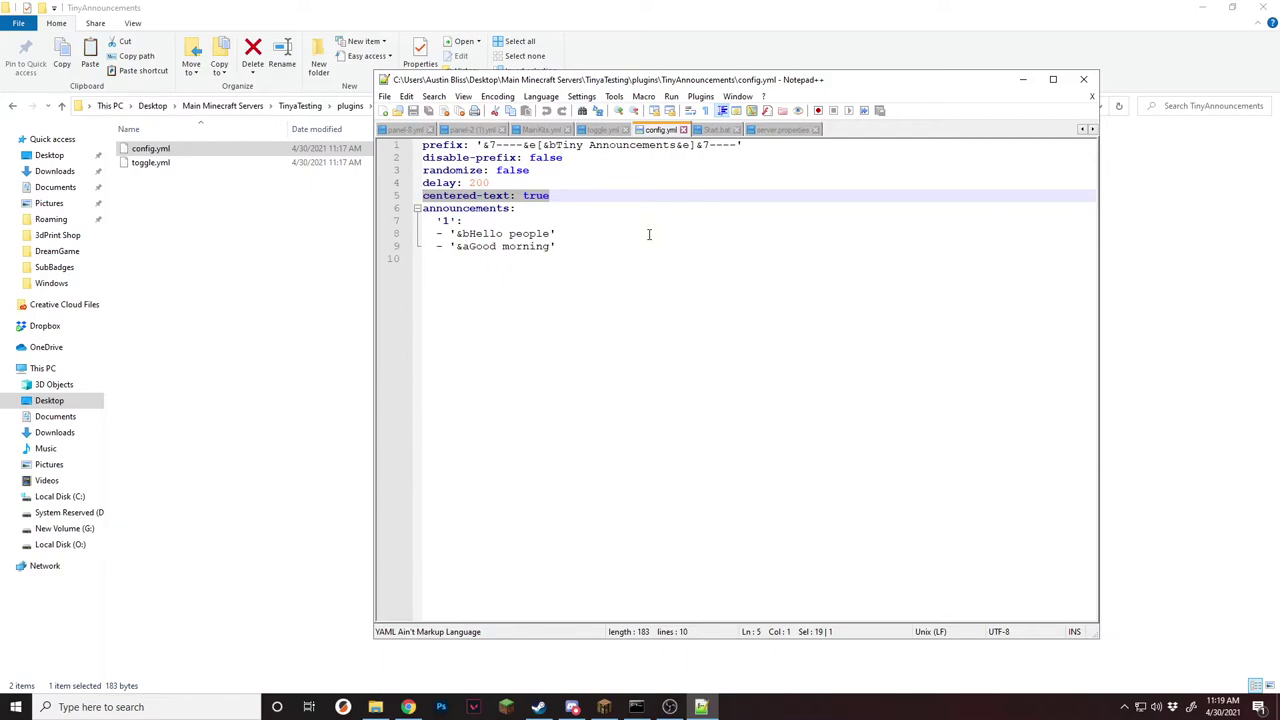
# Select announcement section '1' with its Hello people and Good morning lines
pyautogui.click(533, 210)
pyautogui.click(520, 219)
pyautogui.moveTo(627, 259); pyautogui.dragTo(436, 219)
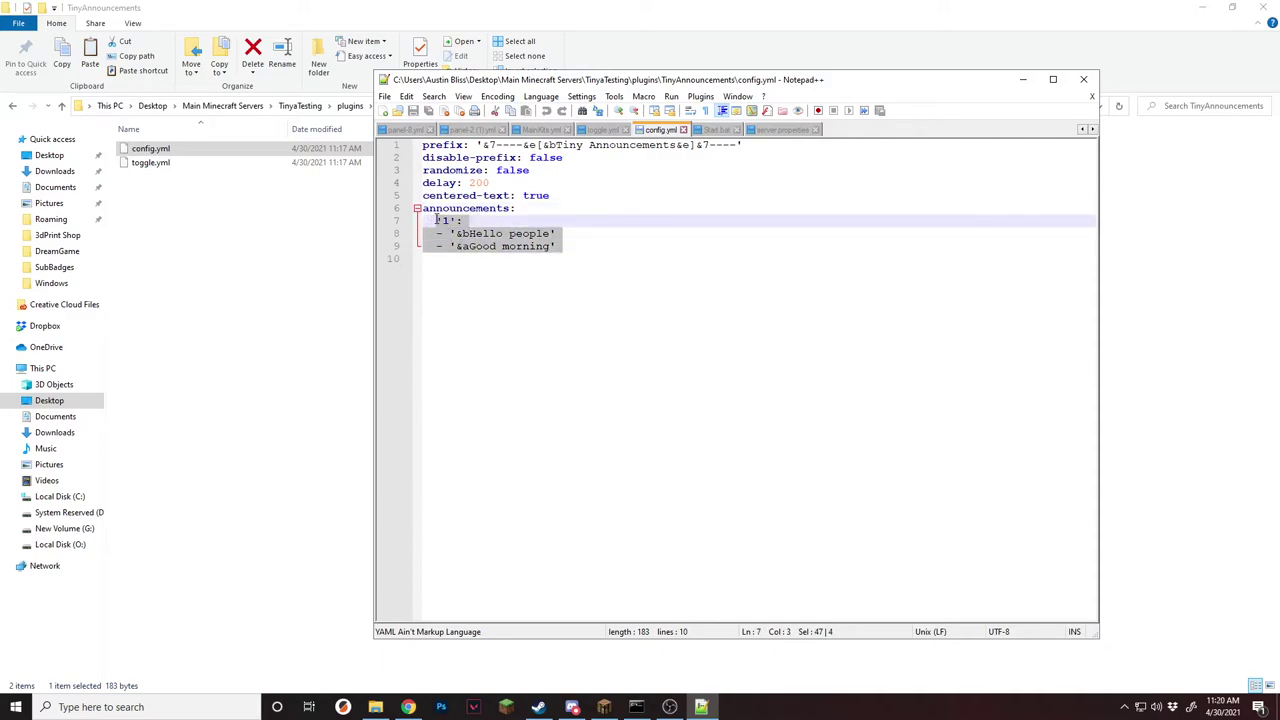
pyautogui.click(520, 219)
pyautogui.moveTo(557, 246); pyautogui.dragTo(438, 221)
pyautogui.hotkey('ctrl', 'c')
# Paste a copy of announcement section '1' below it in config.yml
pyautogui.click(572, 249)
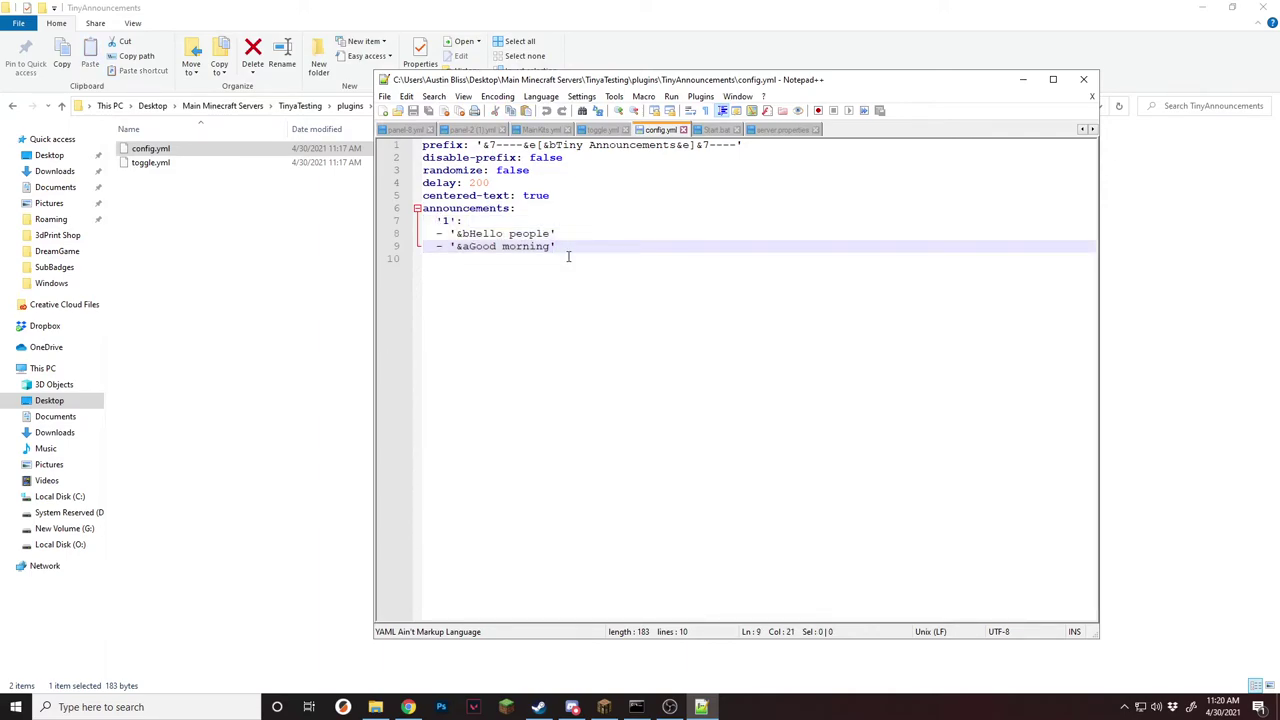
pyautogui.press('Return')
pyautogui.hotkey('ctrl', 'v')
pyautogui.press('Up')
pyautogui.press('Up')
pyautogui.press('Left')
pyautogui.press('Left')
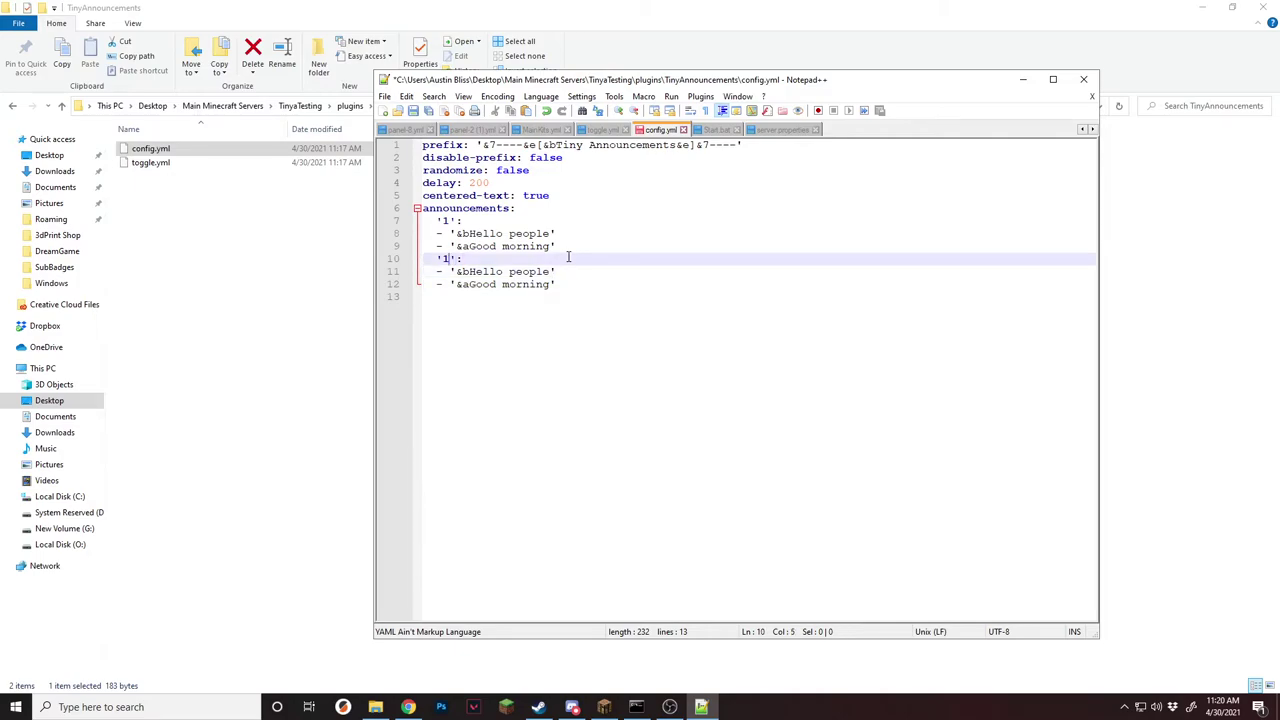
# Replace the copied lines with 'The greatest plugin' and 'WOOOOOH', then save config.yml
pyautogui.moveTo(552, 271); pyautogui.dragTo(470, 271)
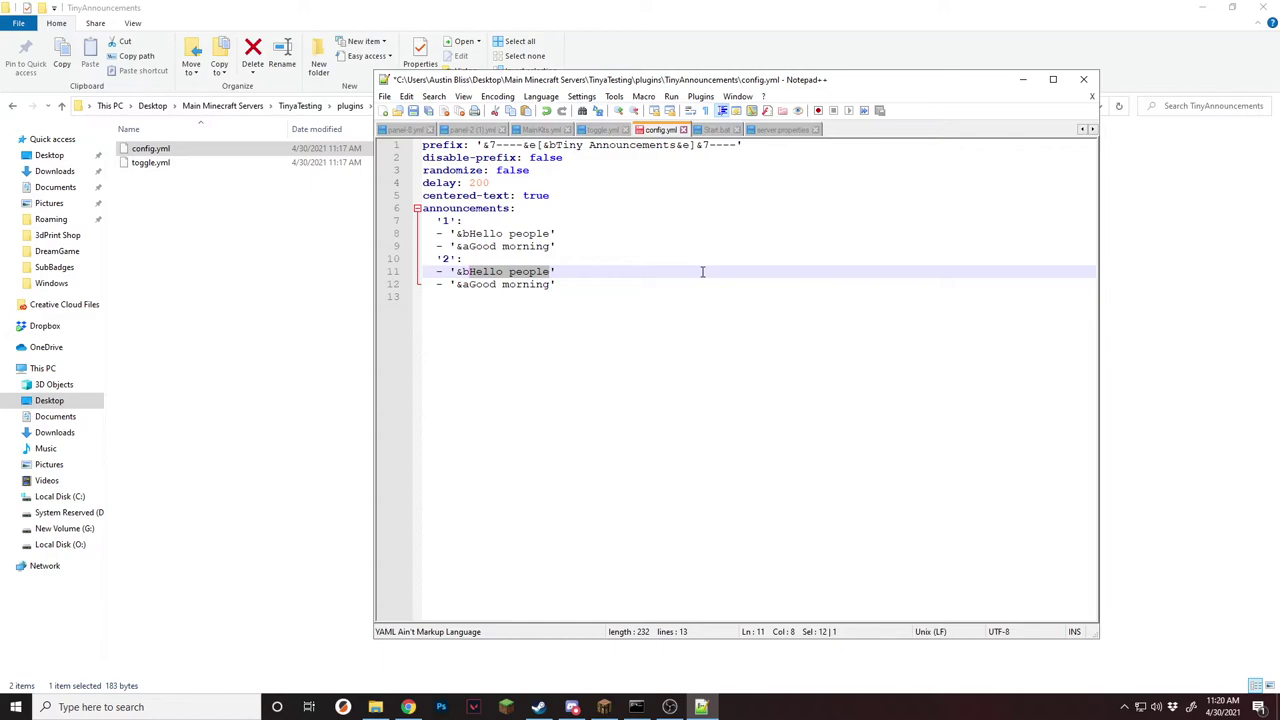
pyautogui.write('The greatest ')
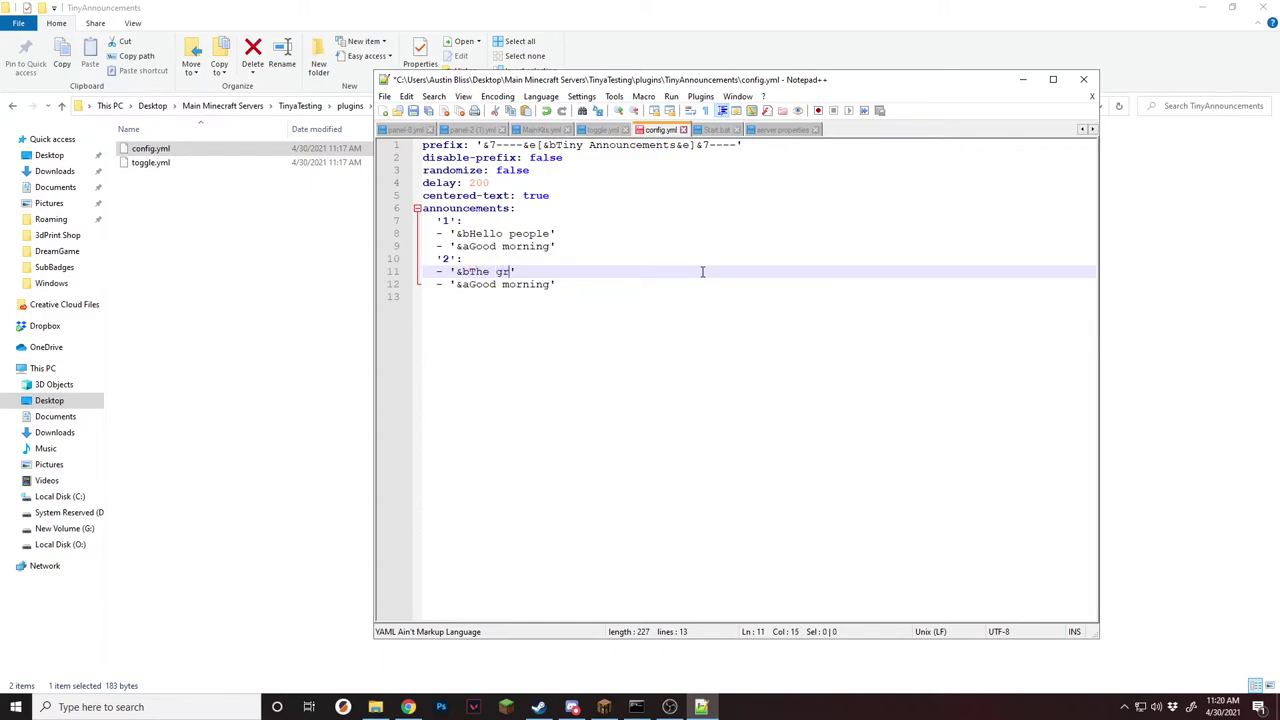
pyautogui.write('plugin')
pyautogui.moveTo(554, 284); pyautogui.dragTo(474, 285)
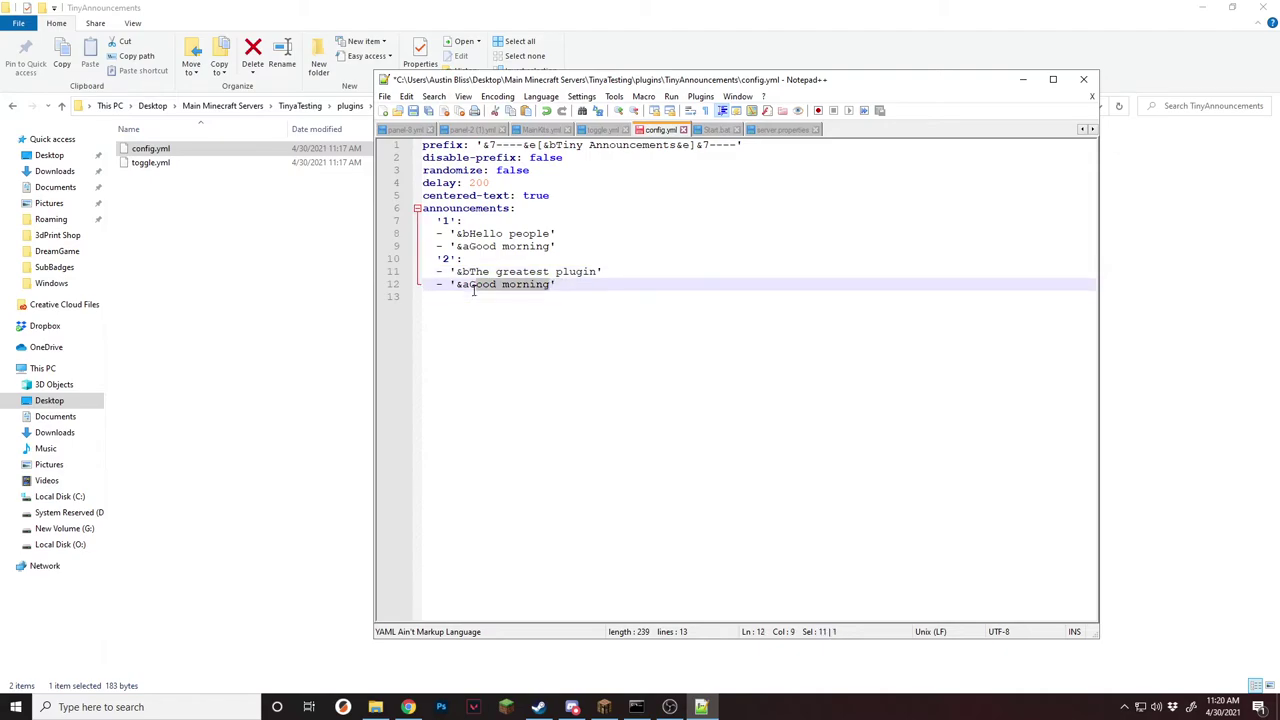
pyautogui.write("WoOOOOH'")
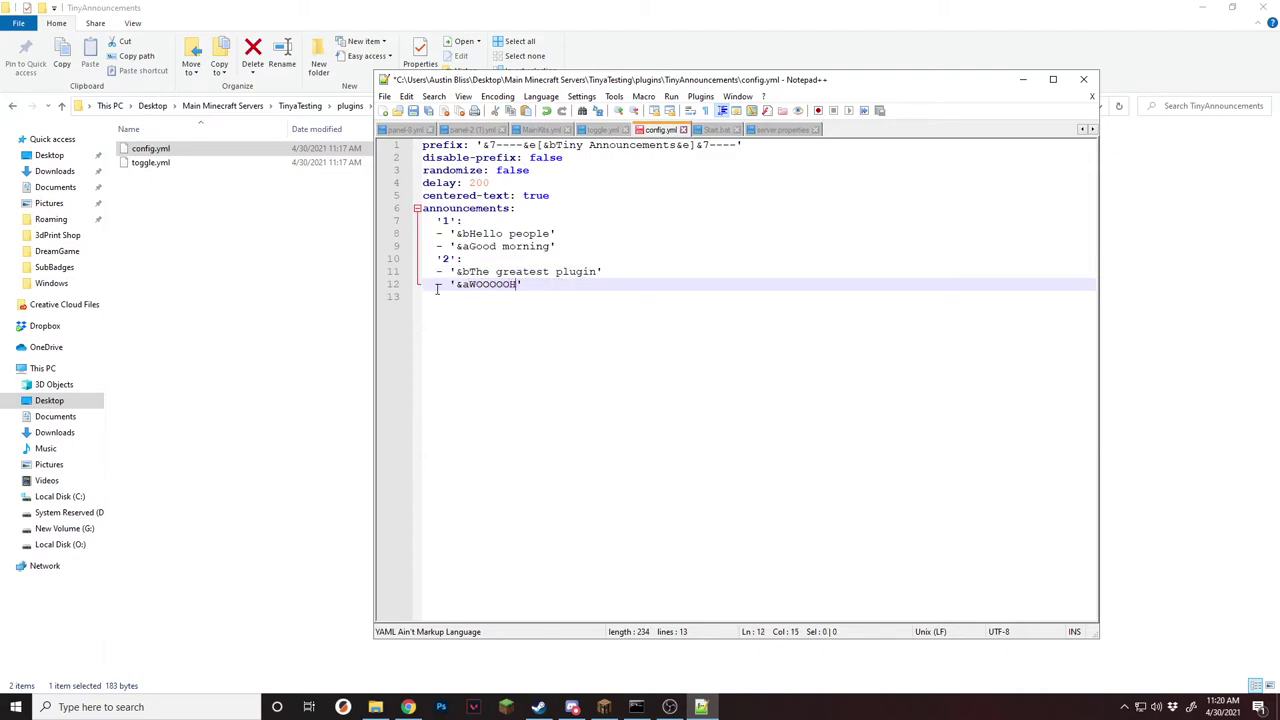
pyautogui.hotkey('ctrl', 's')
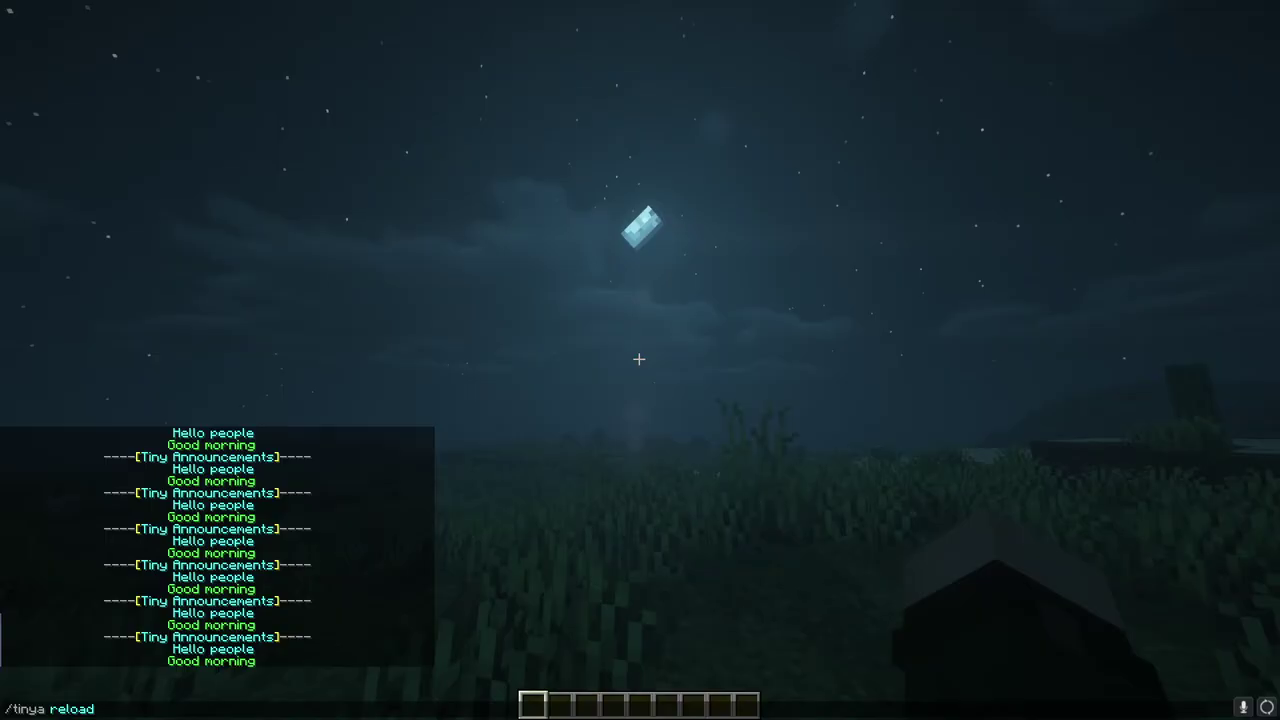
# Run the Tiny Announcements reload command and walk forward while the new announcement appears
pyautogui.press('Return')
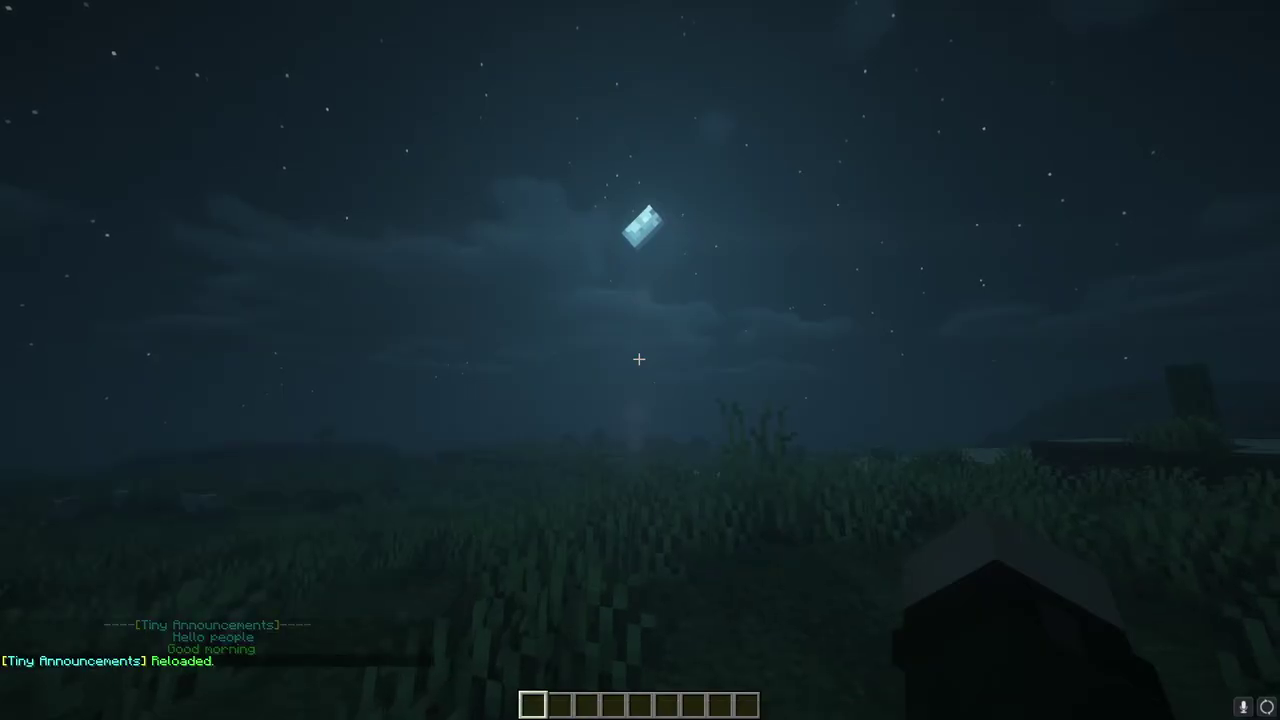
pyautogui.press('w')
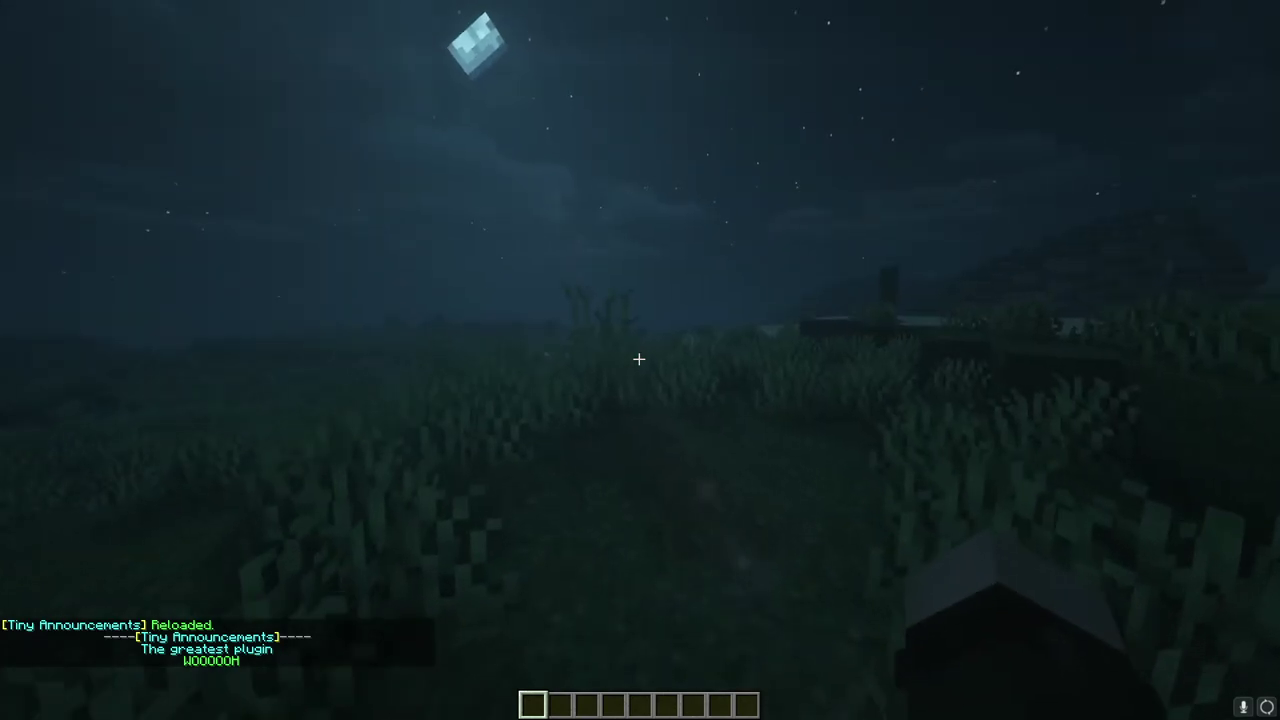